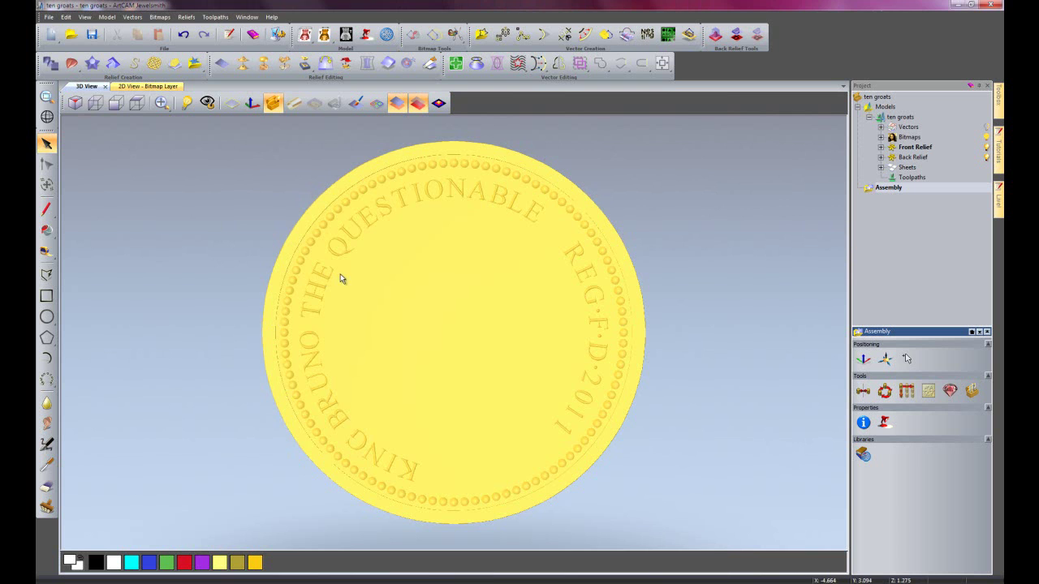
# Step: Import head.stl into the coin project's Assembly through the Import 3D Model dialog
pyautogui.moveTo(378, 281); pyautogui.dragTo(633, 320)
pyautogui.moveTo(699, 282); pyautogui.dragTo(293, 281)
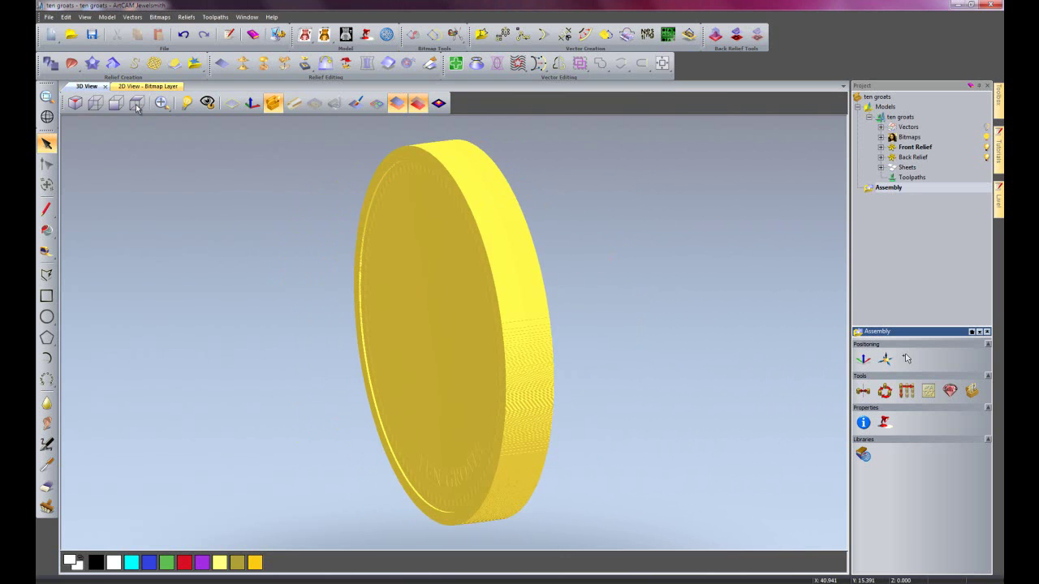
pyautogui.press('2')
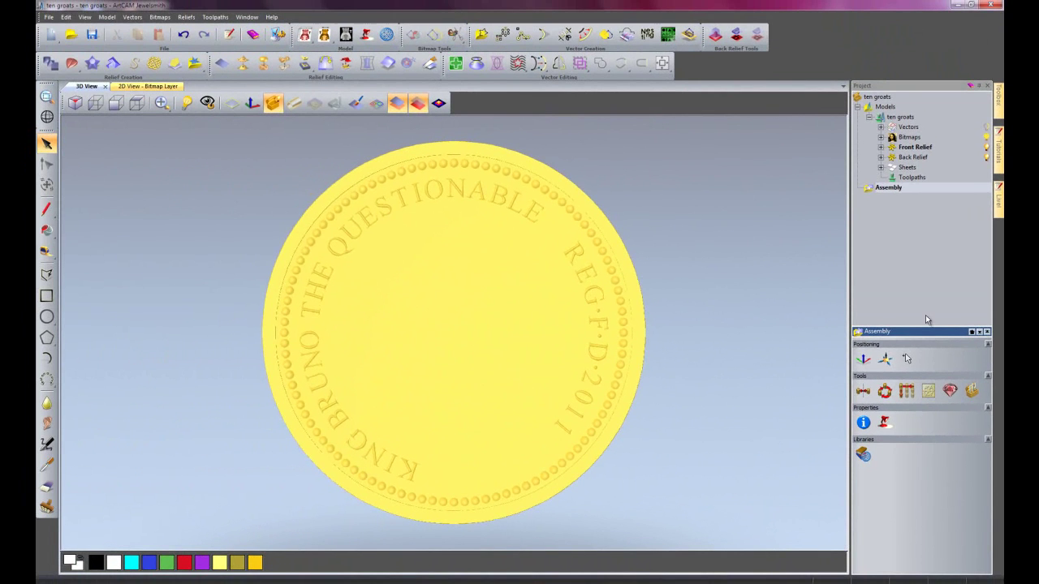
pyautogui.rightClick(876, 191)
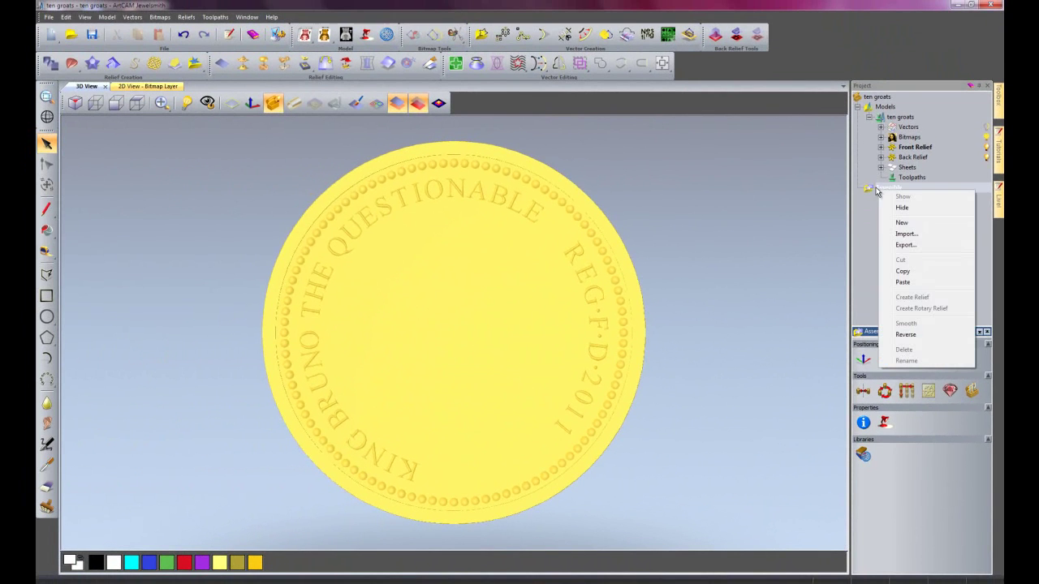
pyautogui.click(911, 235)
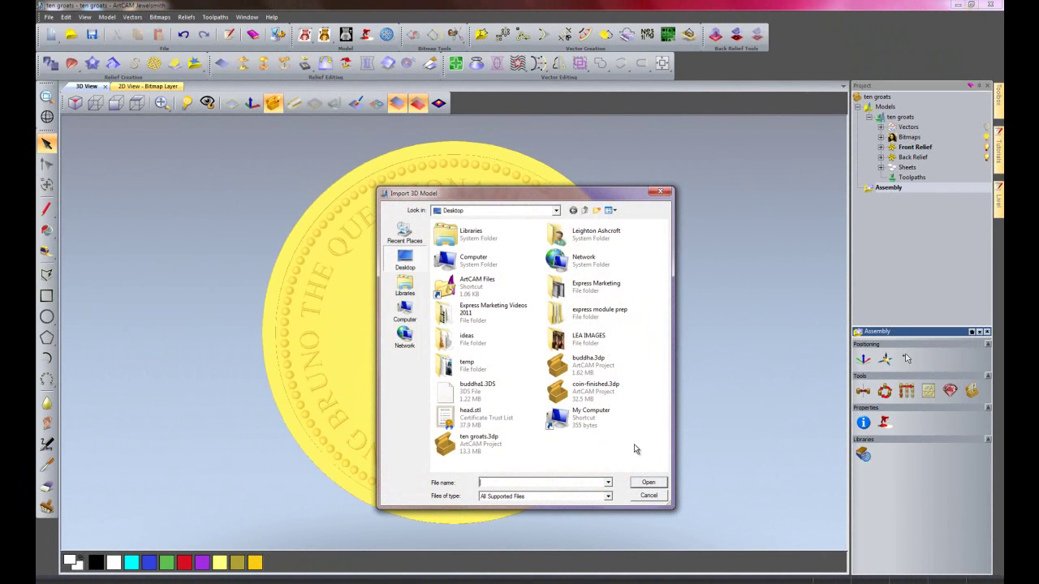
pyautogui.click(478, 423)
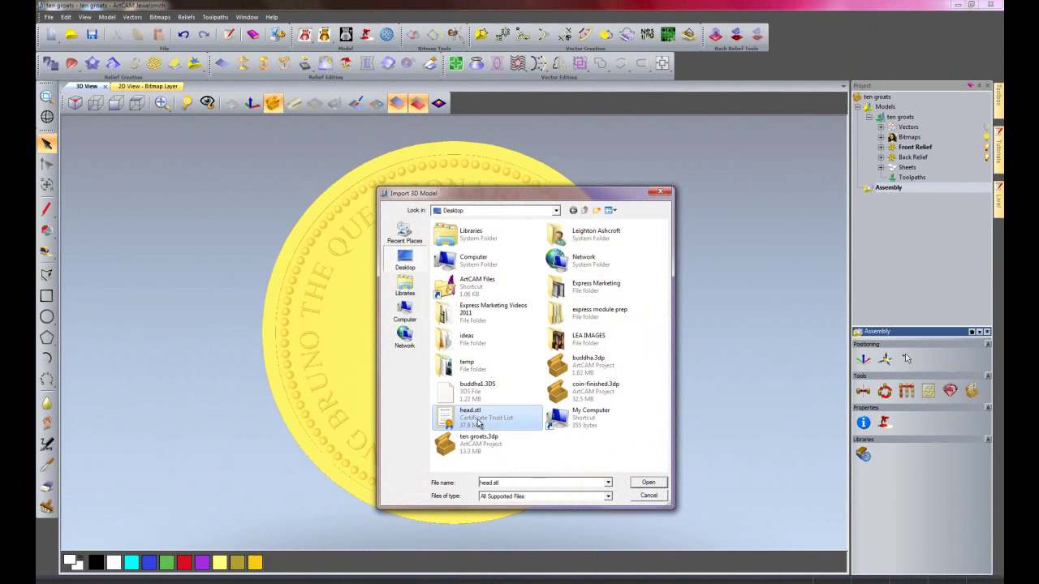
pyautogui.click(648, 482)
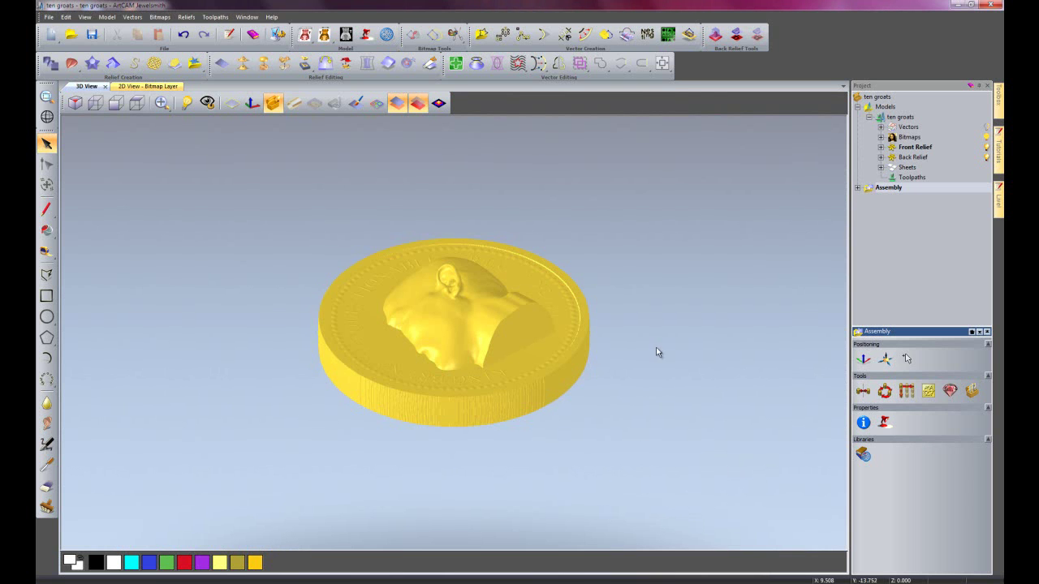
# Step: Hide the Front Relief and Back Relief layers so only the head model shows
pyautogui.moveTo(654, 336); pyautogui.dragTo(373, 367)
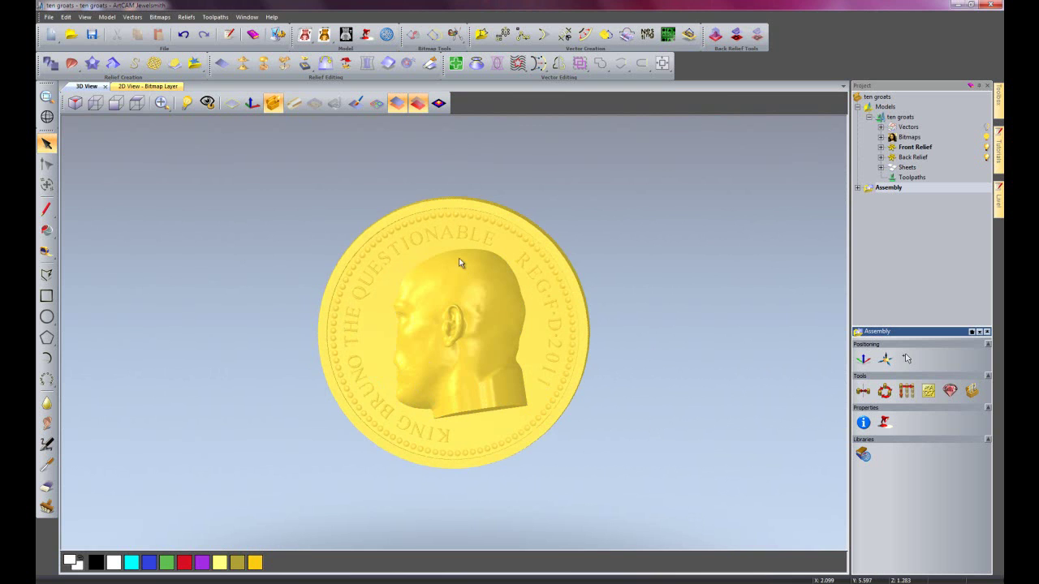
pyautogui.click(987, 156)
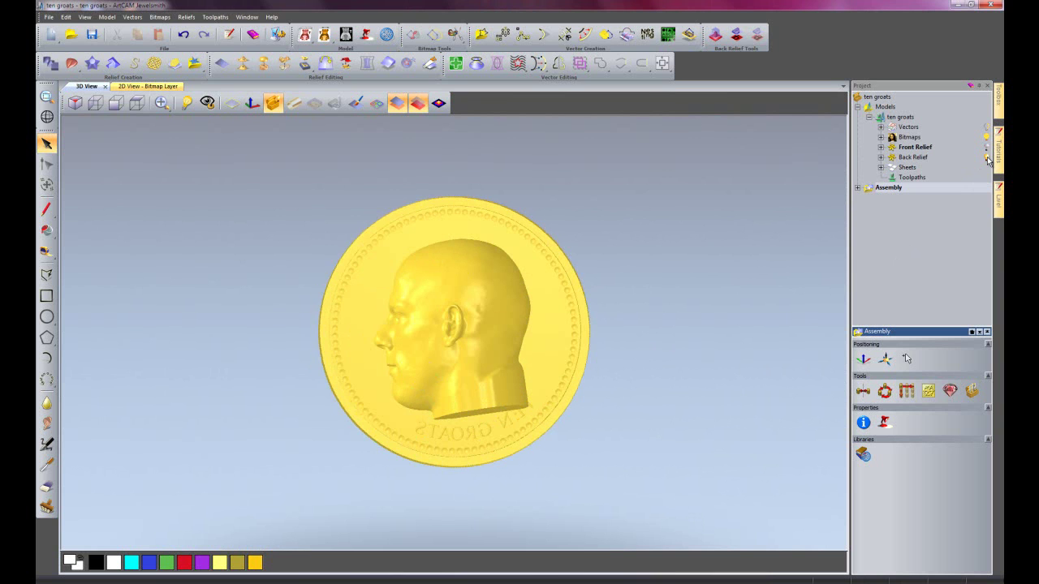
pyautogui.click(987, 157)
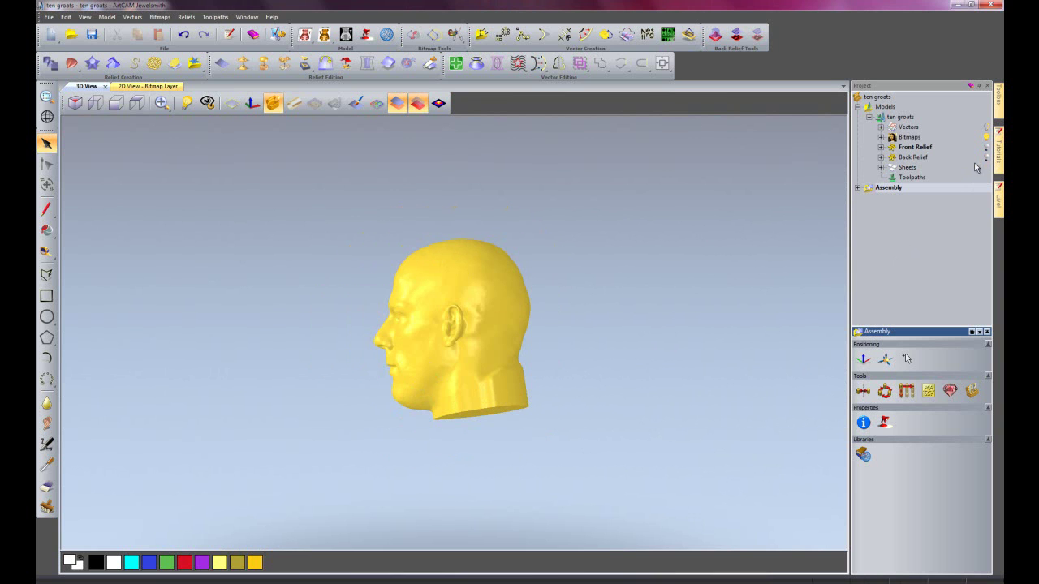
pyautogui.moveTo(479, 322); pyautogui.dragTo(652, 321)
pyautogui.scroll(5, 654, 322)
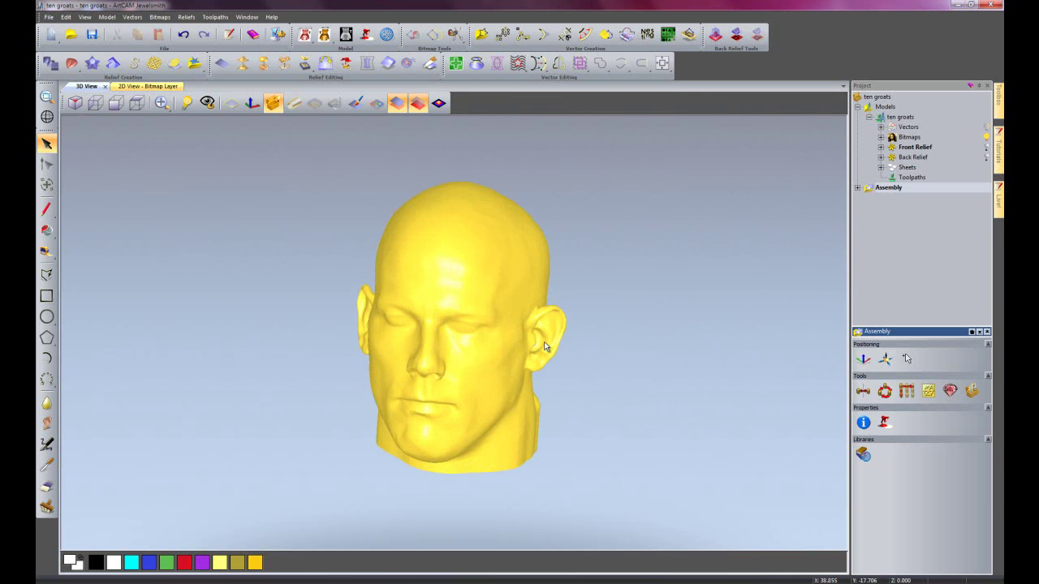
pyautogui.moveTo(597, 284); pyautogui.dragTo(629, 239)
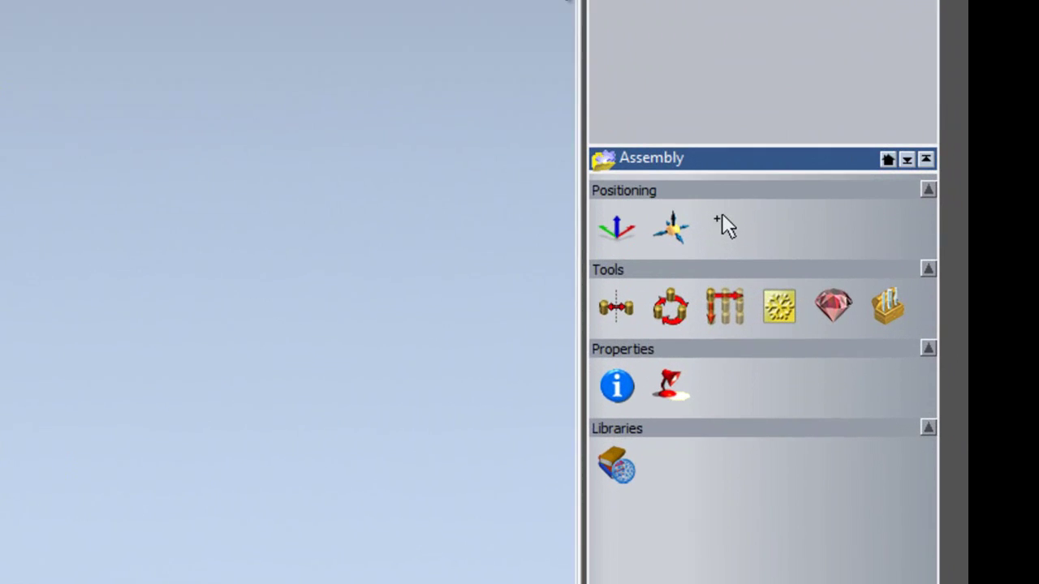
# Step: Start the Emboss Relief Wizard and rotate the head to a three-quarter view direction
pyautogui.click(748, 290)
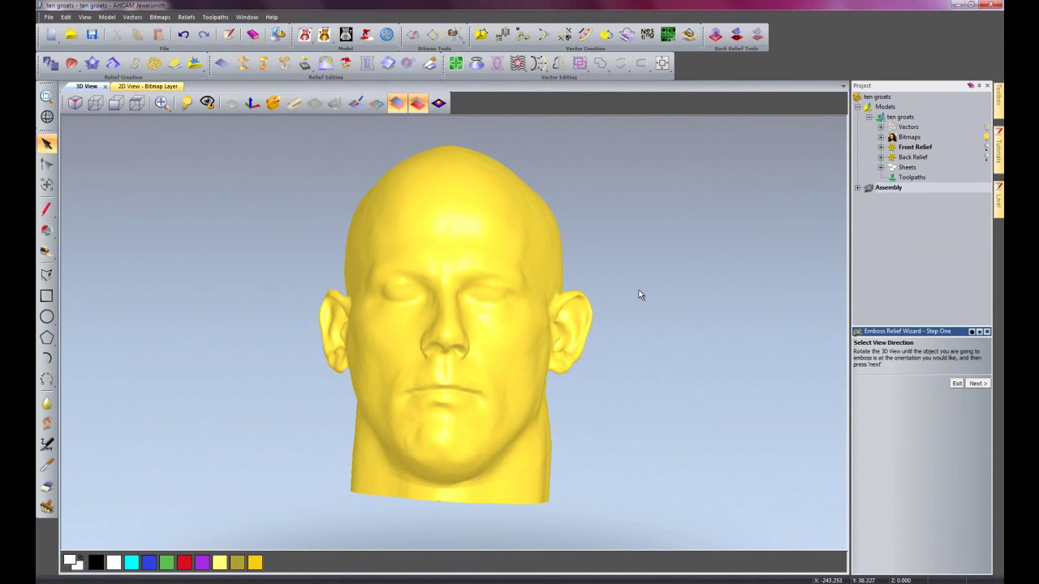
pyautogui.moveTo(540, 303)
pyautogui.mouseDown()
pyautogui.moveTo(484, 339)
pyautogui.moveTo(420, 330)
pyautogui.moveTo(394, 308)
pyautogui.moveTo(516, 334)
pyautogui.moveTo(418, 334)
pyautogui.moveTo(549, 385)
pyautogui.moveTo(552, 420)
pyautogui.moveTo(509, 402)
pyautogui.mouseUp()
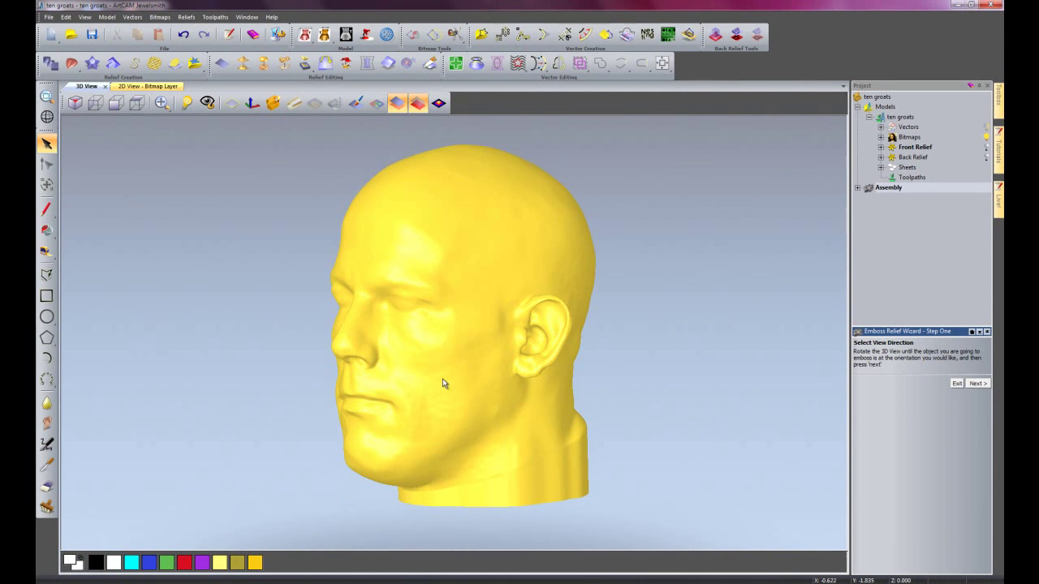
pyautogui.click(974, 385)
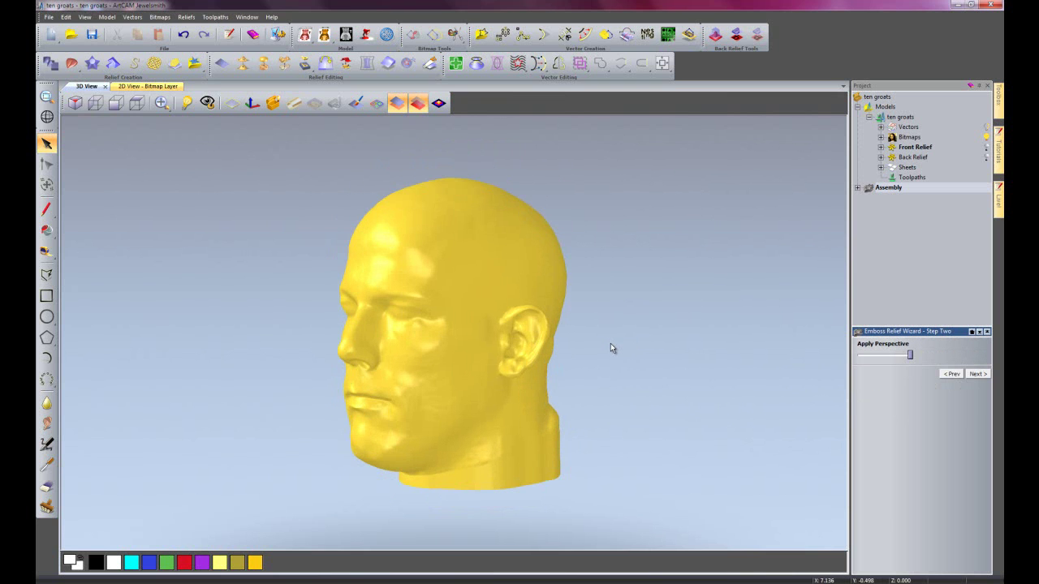
# Step: Set the Apply Perspective slider to a low amount for the head
pyautogui.scroll(3, 610, 343)
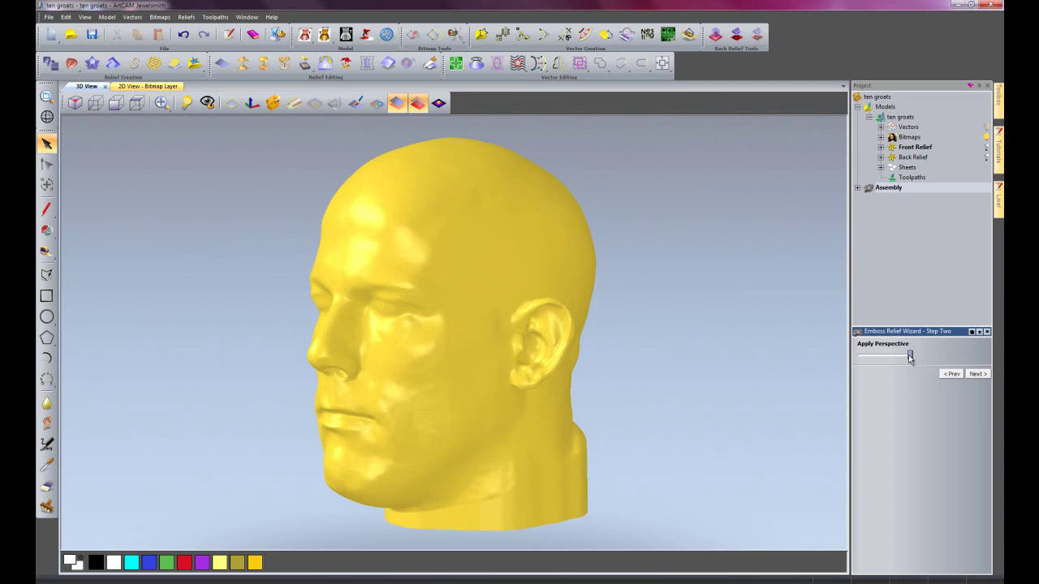
pyautogui.moveTo(910, 358); pyautogui.dragTo(859, 357)
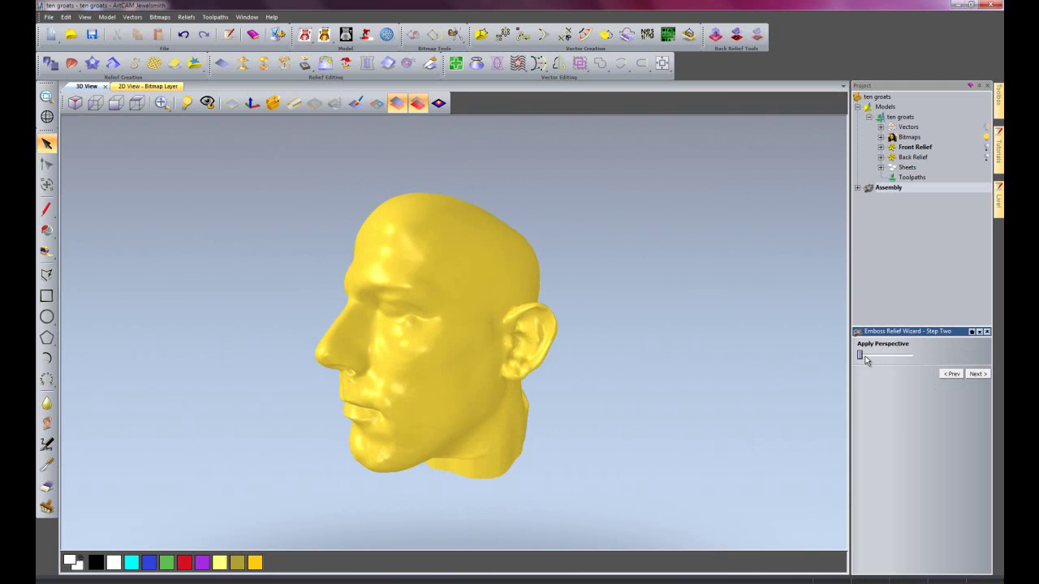
pyautogui.click(868, 360)
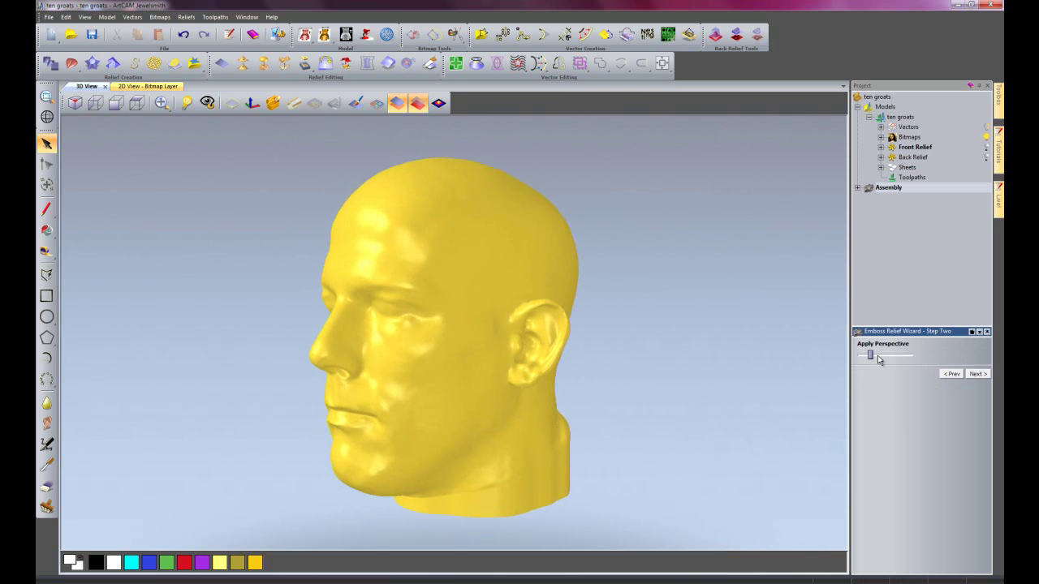
pyautogui.click(887, 359)
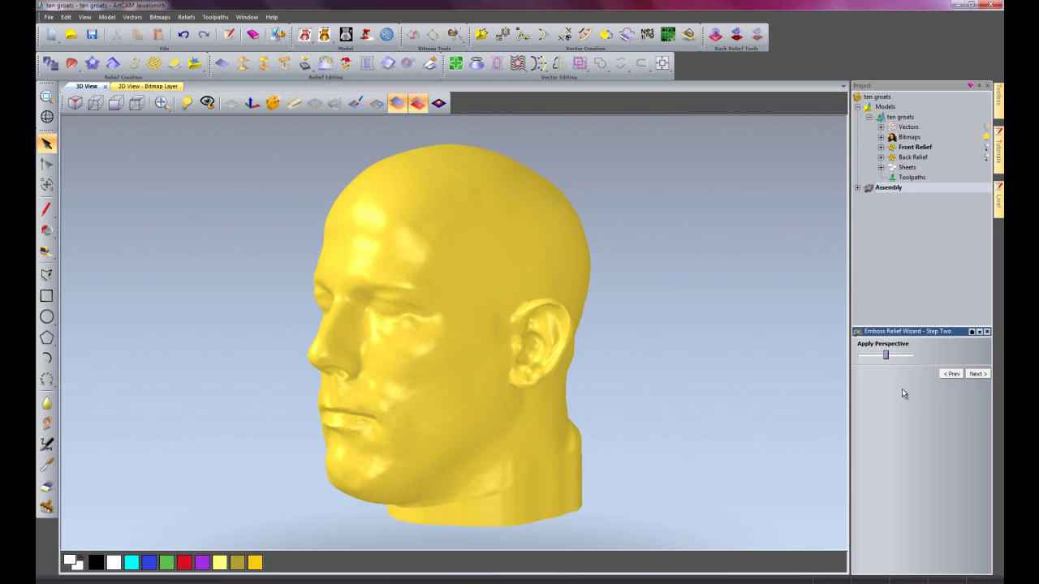
# Step: Finish the emboss at 0.125 detail and shape height, then hide the head mesh under Assembly
pyautogui.click(978, 374)
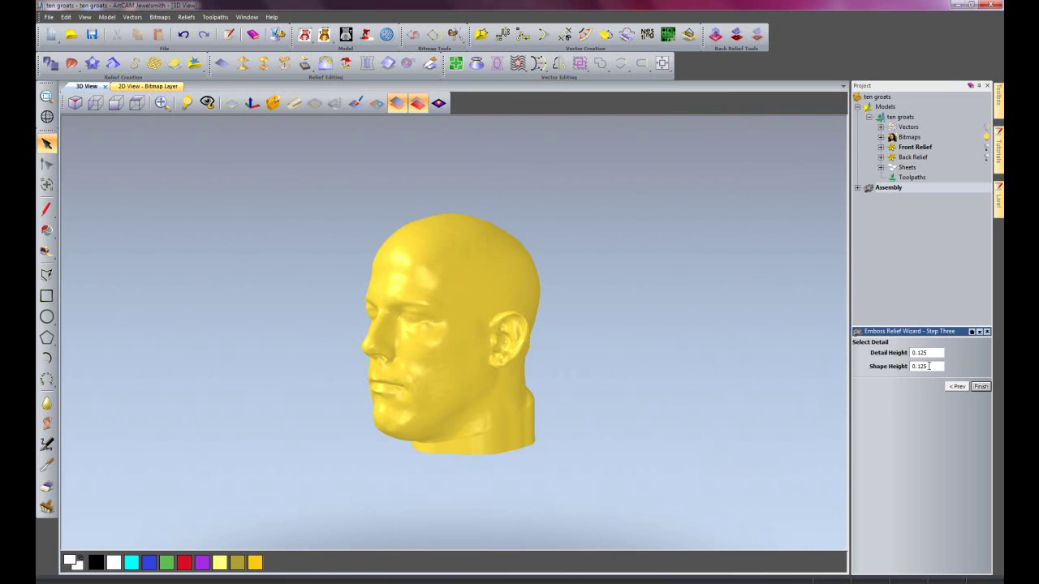
pyautogui.click(979, 387)
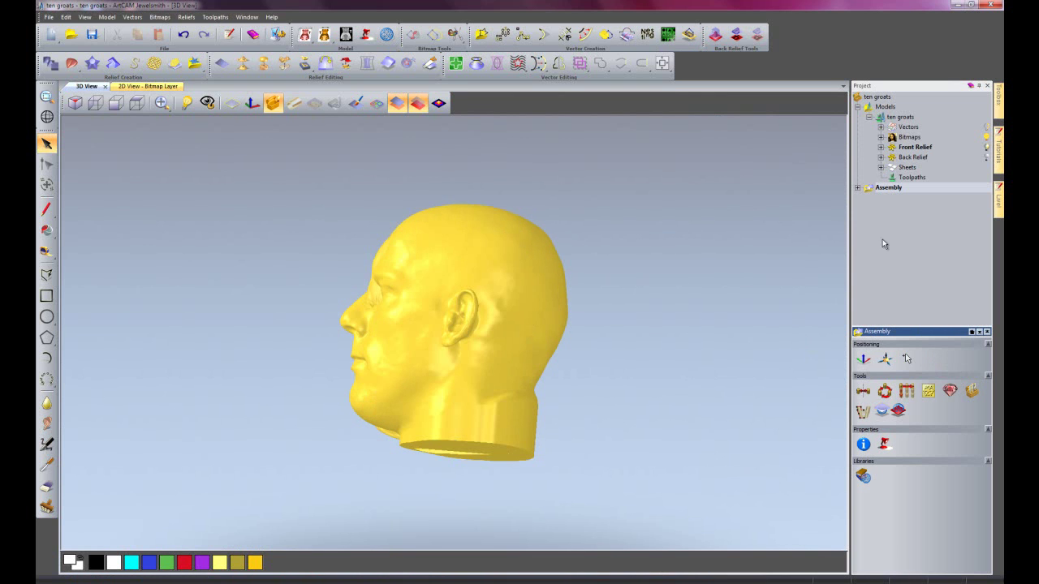
pyautogui.click(858, 188)
pyautogui.rightClick(896, 200)
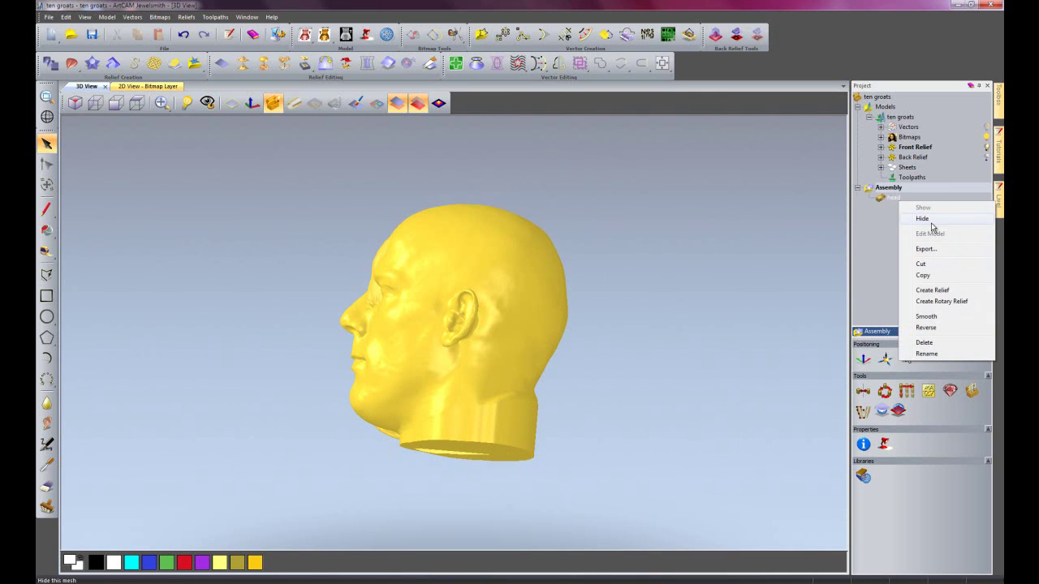
pyautogui.click(925, 219)
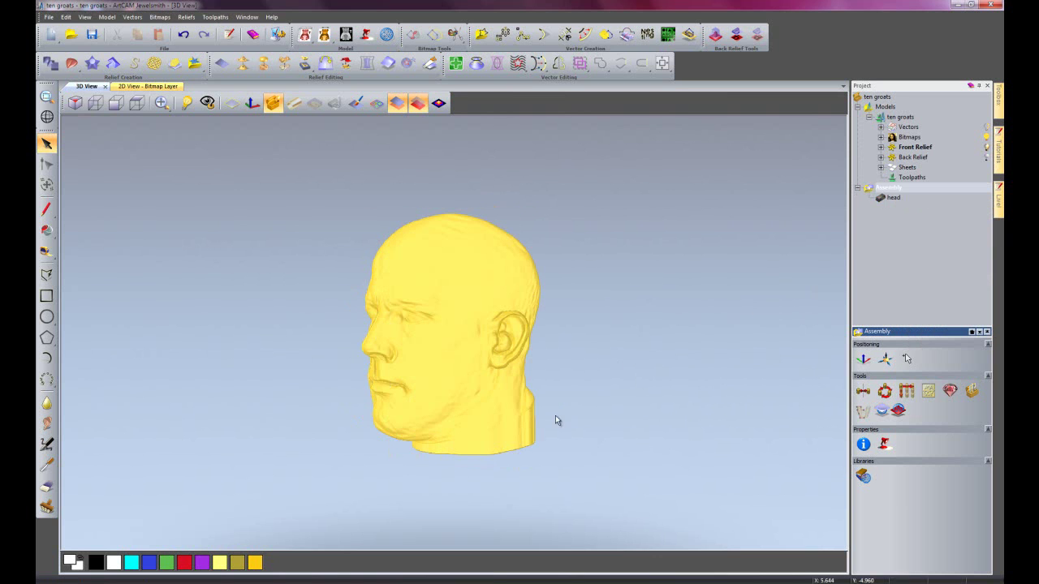
pyautogui.moveTo(561, 438); pyautogui.dragTo(638, 325)
pyautogui.scroll(2, 519, 413)
pyautogui.moveTo(490, 433); pyautogui.dragTo(494, 309)
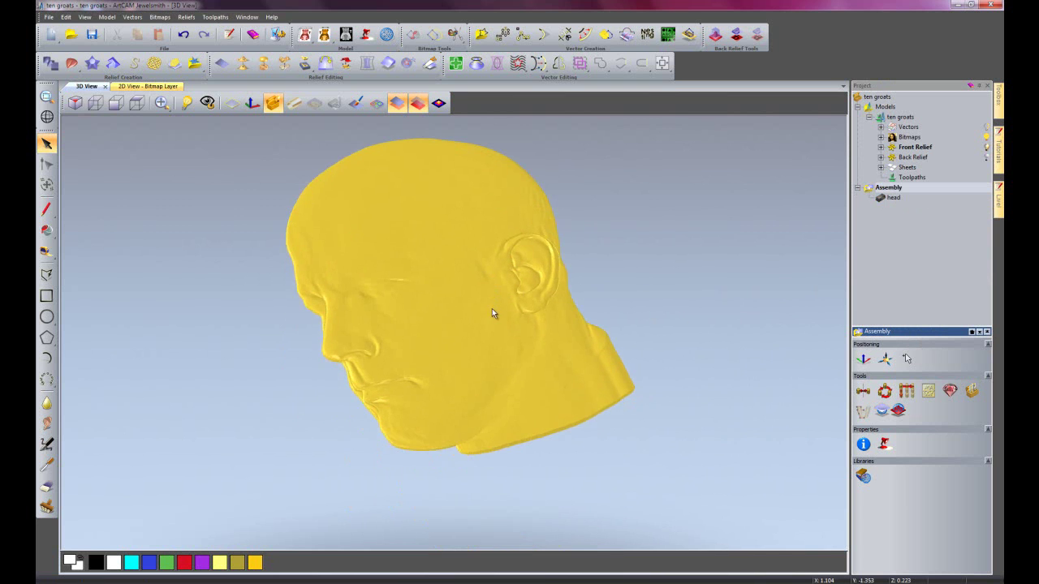
pyautogui.moveTo(558, 319); pyautogui.dragTo(527, 333)
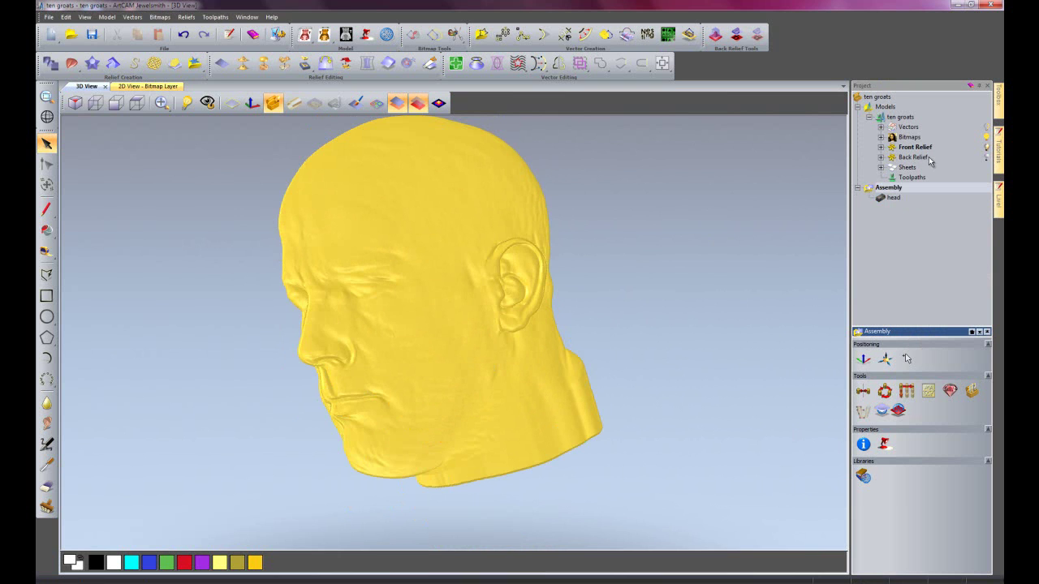
# Step: Turn Front Relief visibility back on so the lettered, beaded rim surrounds the head
pyautogui.click(881, 147)
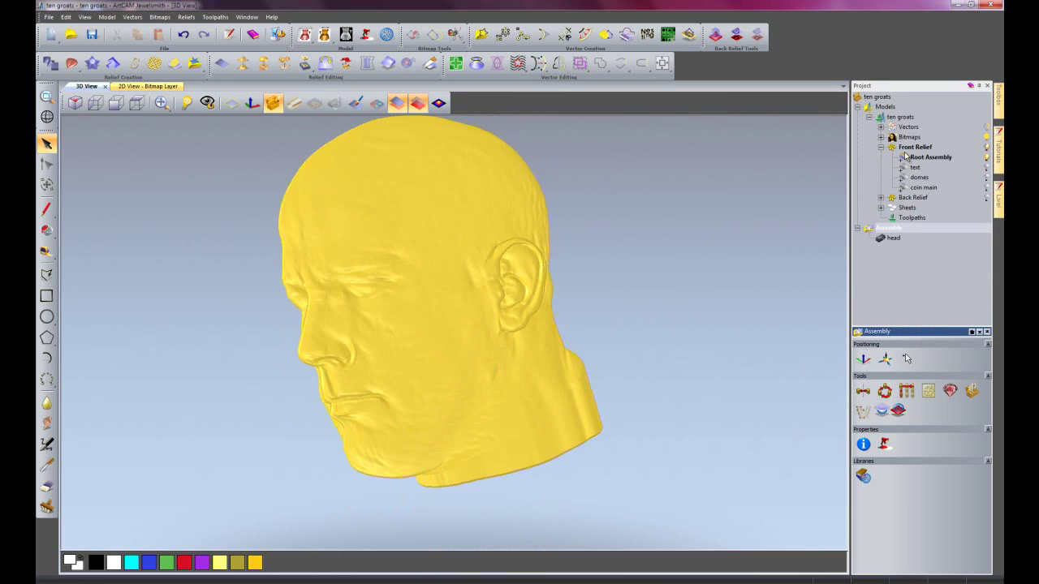
pyautogui.click(929, 160)
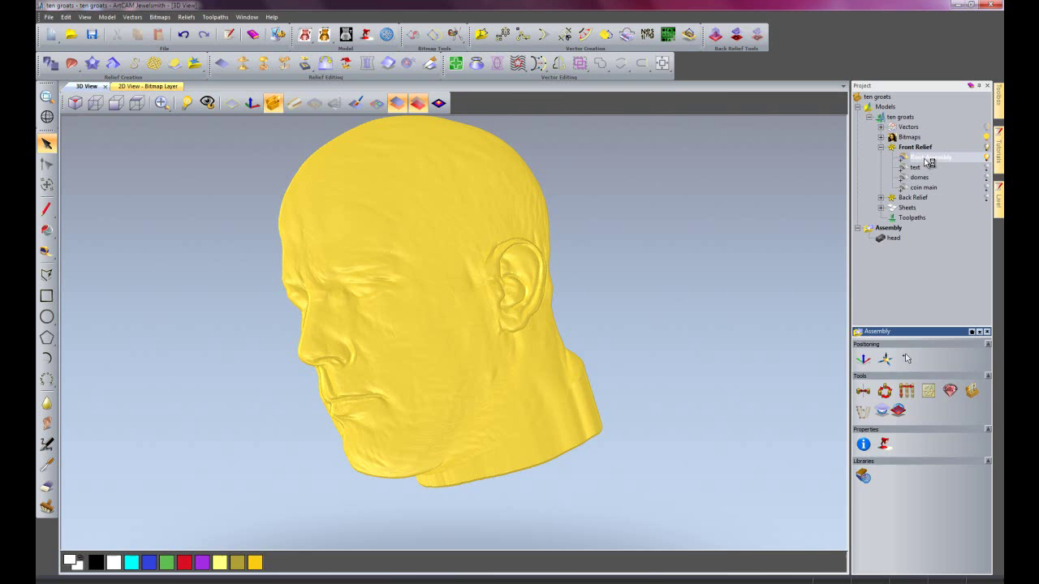
pyautogui.click(988, 150)
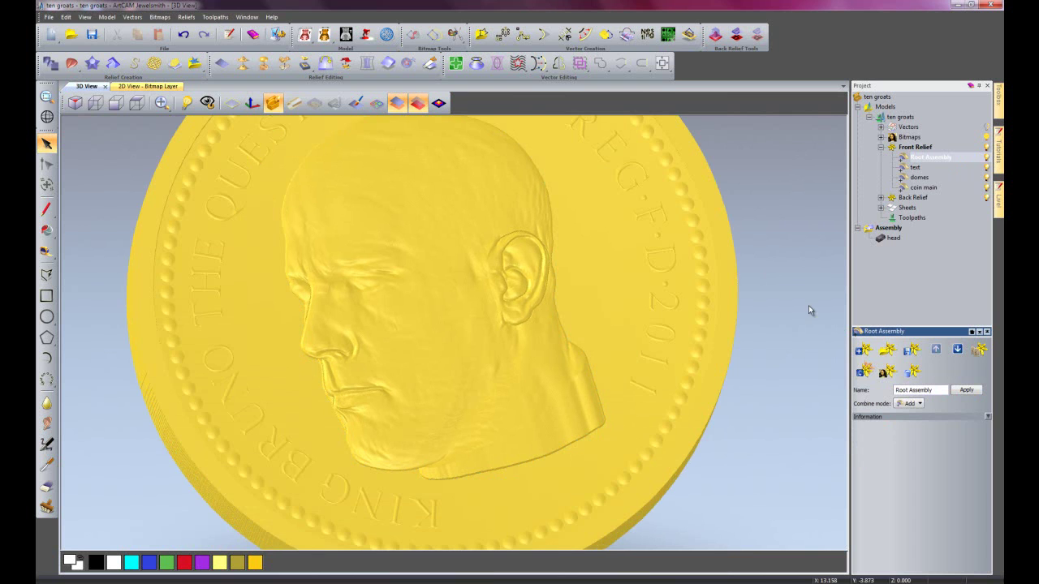
pyautogui.scroll(-5, 656, 304)
pyautogui.moveTo(609, 322); pyautogui.dragTo(574, 376)
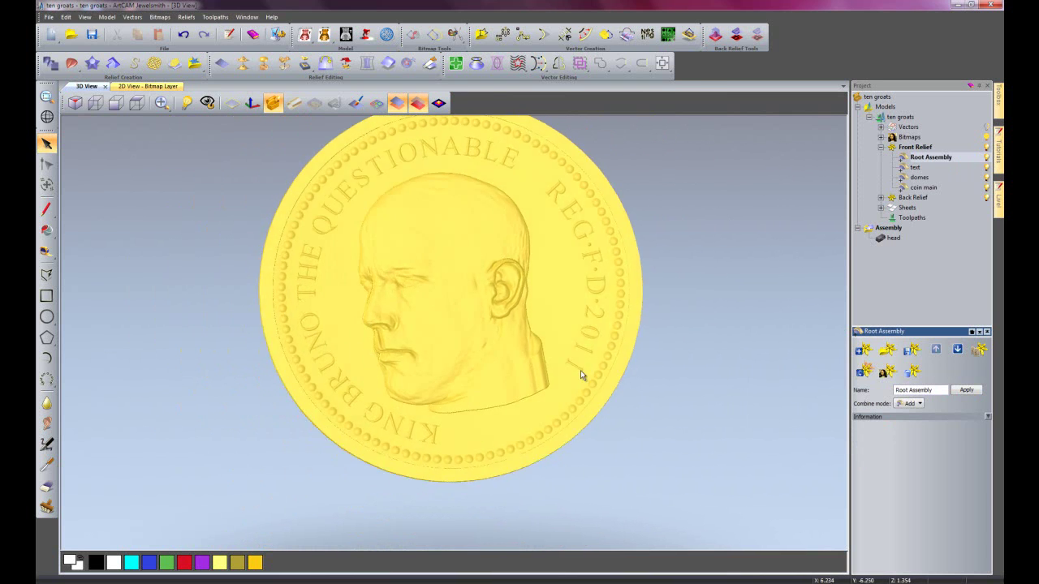
pyautogui.moveTo(478, 321); pyautogui.dragTo(478, 337)
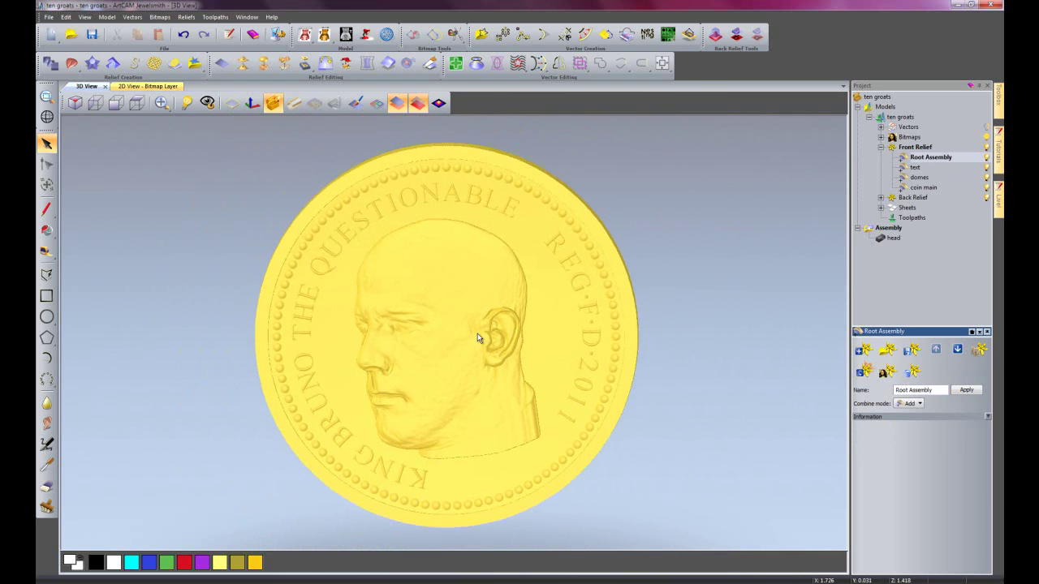
pyautogui.click(142, 106)
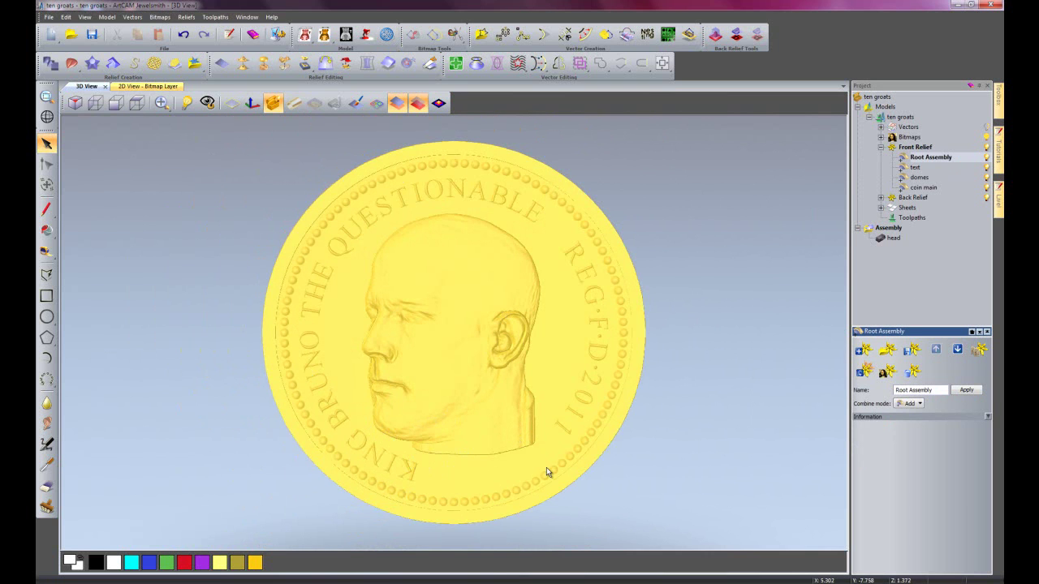
pyautogui.moveTo(547, 469); pyautogui.dragTo(451, 402)
pyautogui.scroll(3, 450, 402)
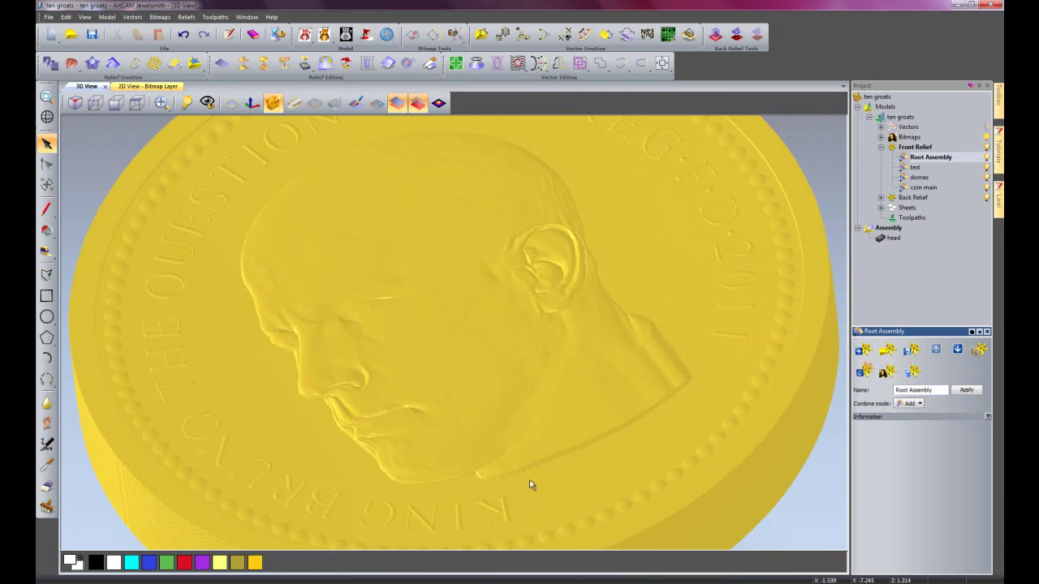
# Step: Show the 3D vectors in a top-down view and select the circle around the portrait
pyautogui.click(138, 105)
pyautogui.click(378, 104)
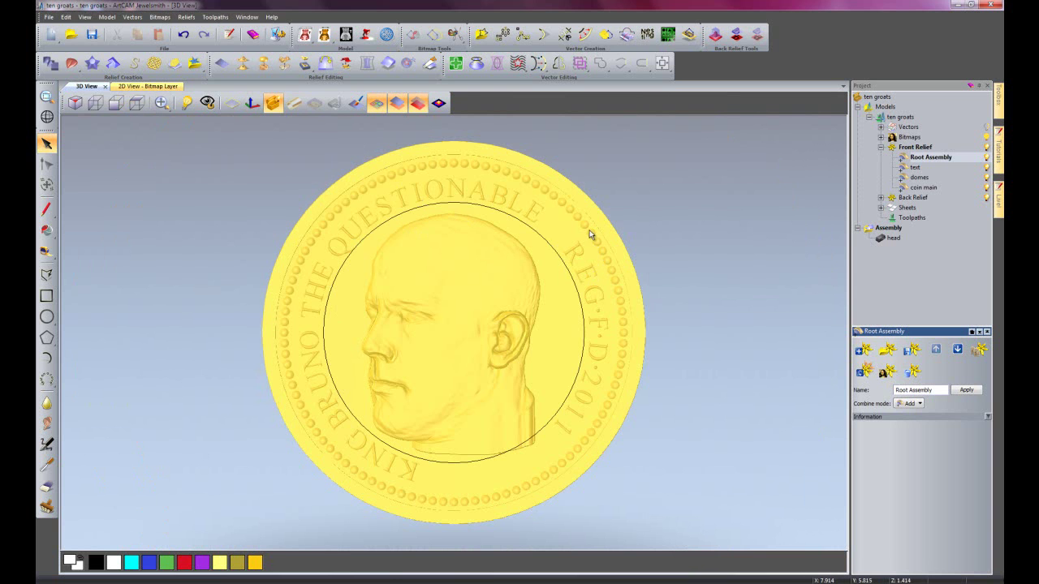
pyautogui.click(390, 217)
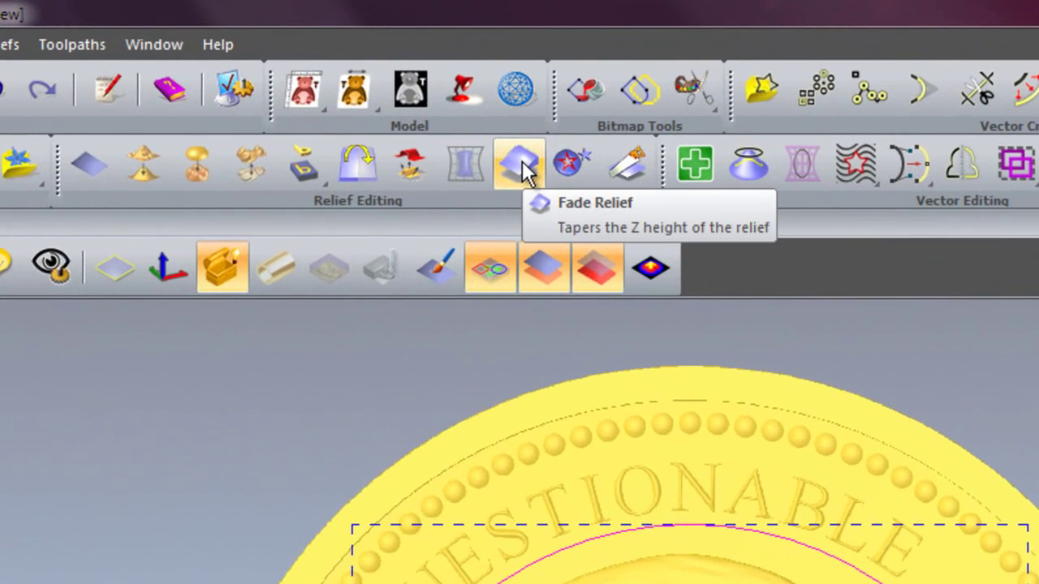
# Step: Apply a 100% radial Fade Relief centred at X 0, Y 0 to the portrait
pyautogui.click(519, 162)
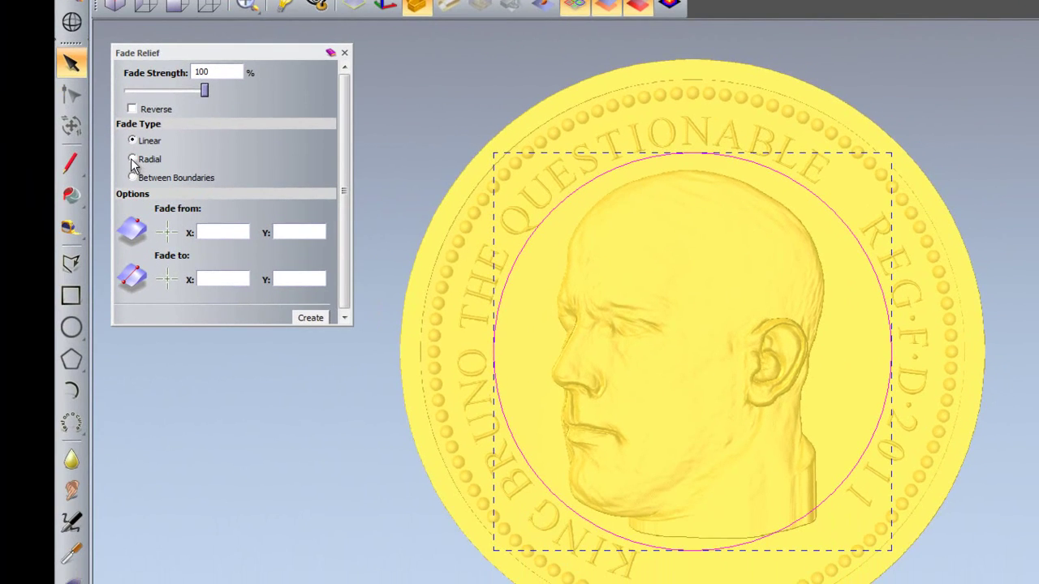
pyautogui.click(131, 159)
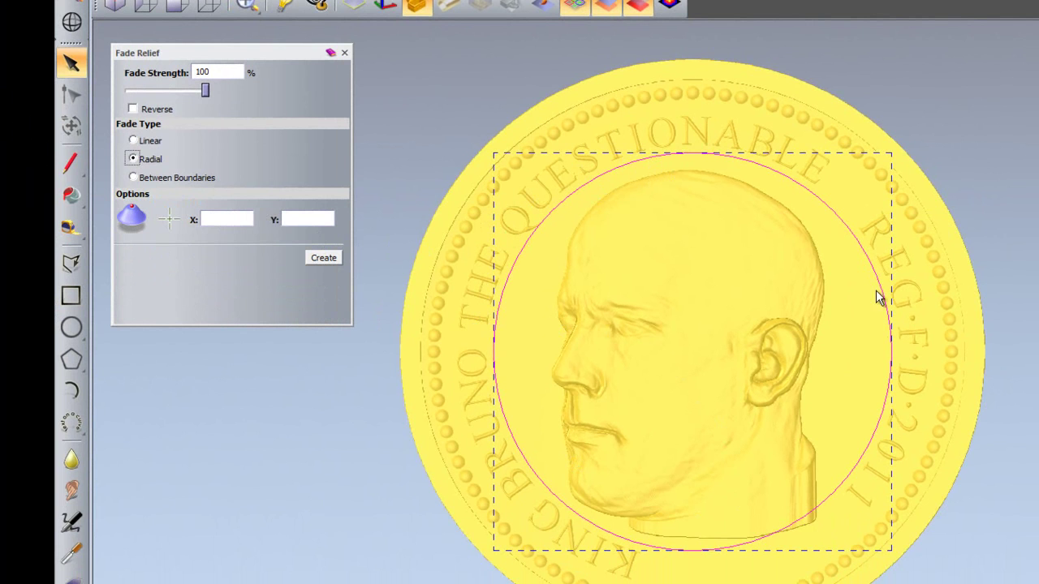
pyautogui.click(170, 221)
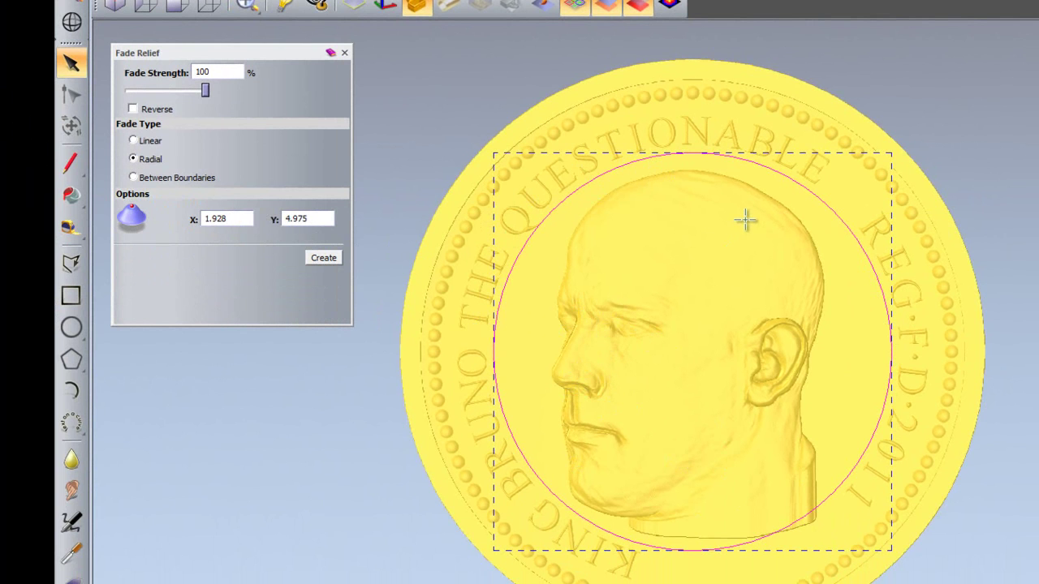
pyautogui.click(733, 212)
pyautogui.write('0')
pyautogui.doubleClick(312, 219)
pyautogui.write('0')
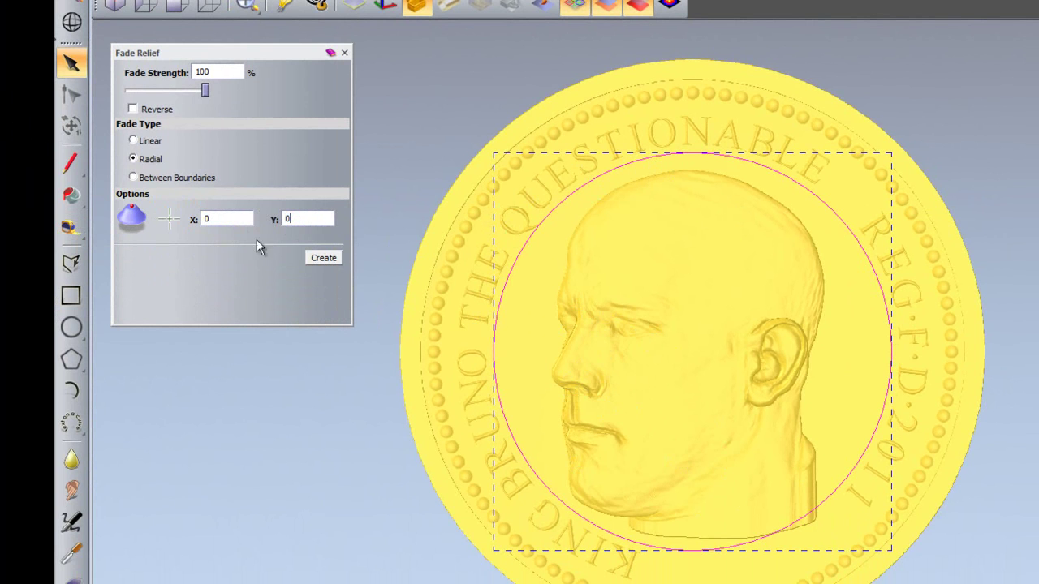
pyautogui.click(331, 257)
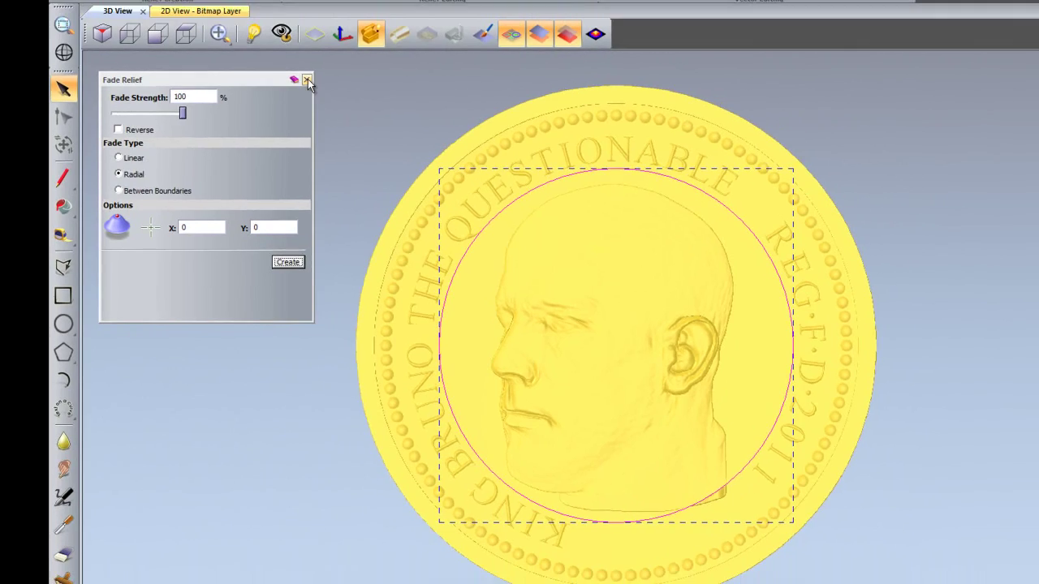
pyautogui.click(342, 53)
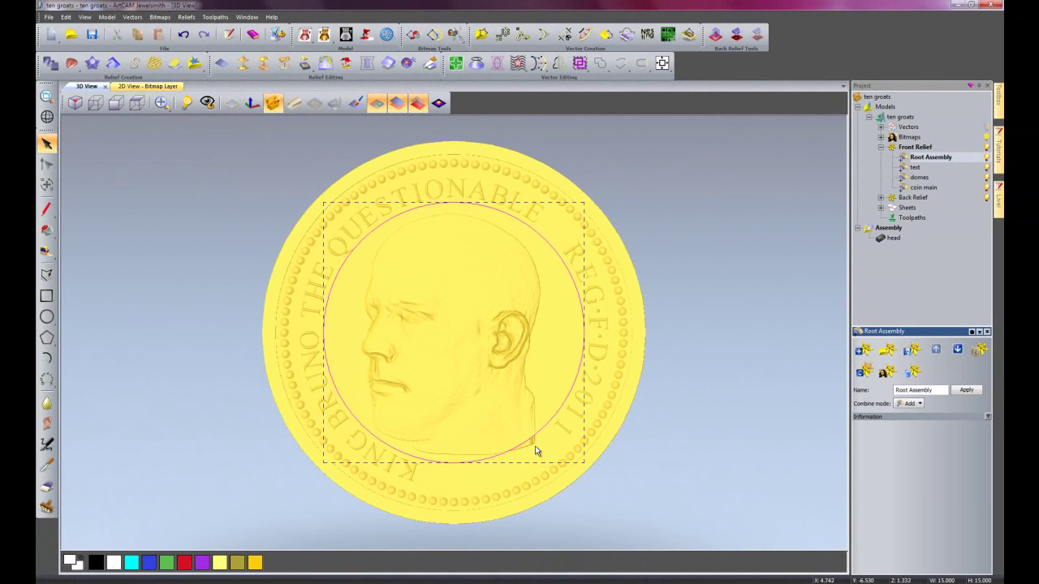
# Step: Deselect the circle and hide the 3D vectors
pyautogui.moveTo(564, 428); pyautogui.dragTo(588, 403)
pyautogui.click(682, 414)
pyautogui.click(377, 103)
# Step: Erase the ridge at the base of the bust near the 2011 date
pyautogui.scroll(5, 580, 417)
pyautogui.moveTo(601, 421); pyautogui.dragTo(394, 220, button='middle')
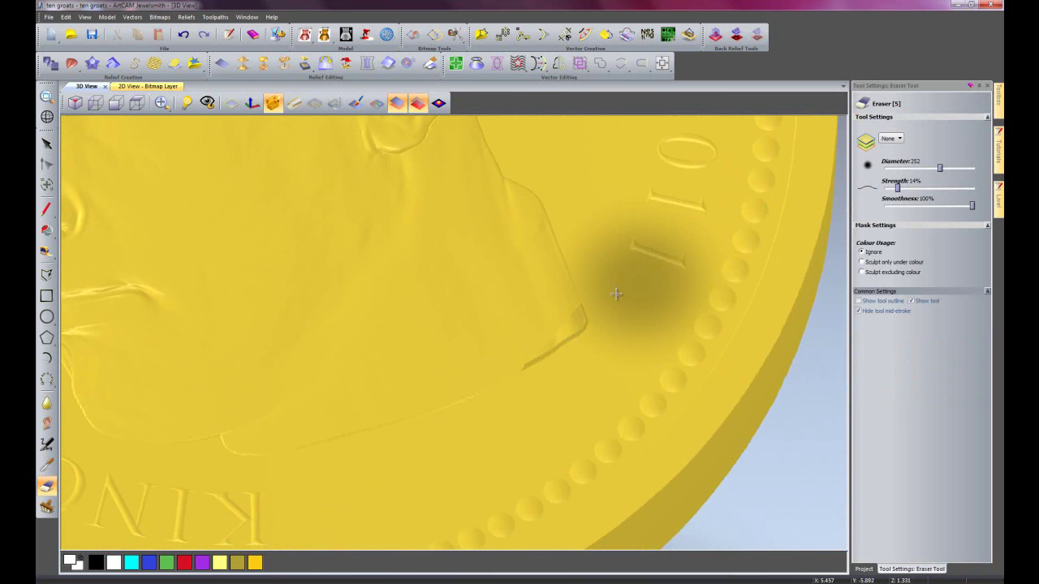
pyautogui.moveTo(613, 299)
pyautogui.mouseDown()
pyautogui.moveTo(553, 356)
pyautogui.moveTo(588, 279)
pyautogui.moveTo(574, 241)
pyautogui.moveTo(572, 295)
pyautogui.moveTo(499, 391)
pyautogui.moveTo(529, 352)
pyautogui.moveTo(391, 434)
pyautogui.moveTo(371, 435)
pyautogui.moveTo(399, 421)
pyautogui.moveTo(325, 456)
pyautogui.moveTo(281, 454)
pyautogui.mouseUp()
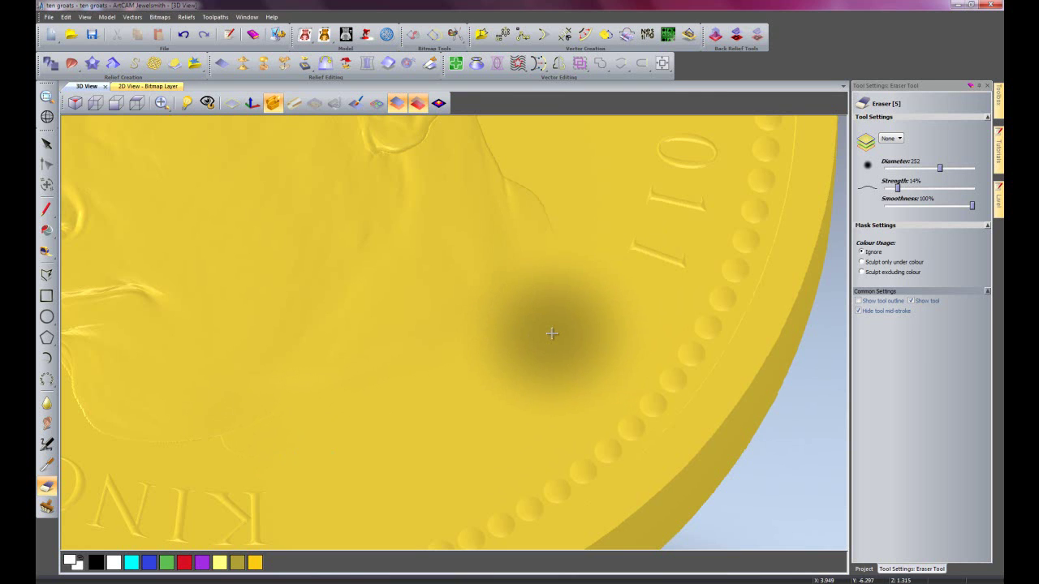
pyautogui.press('Escape')
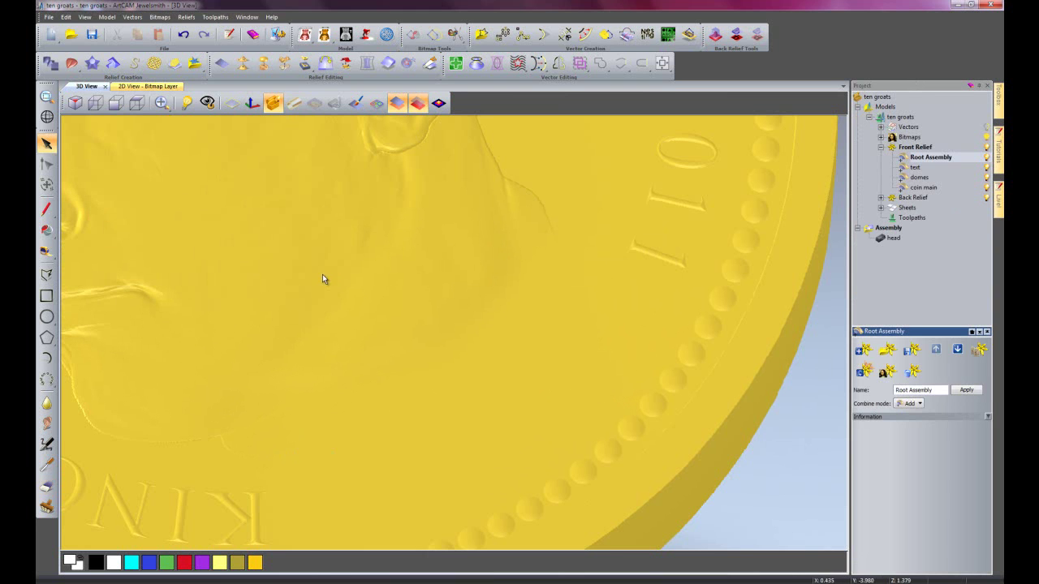
pyautogui.click(137, 102)
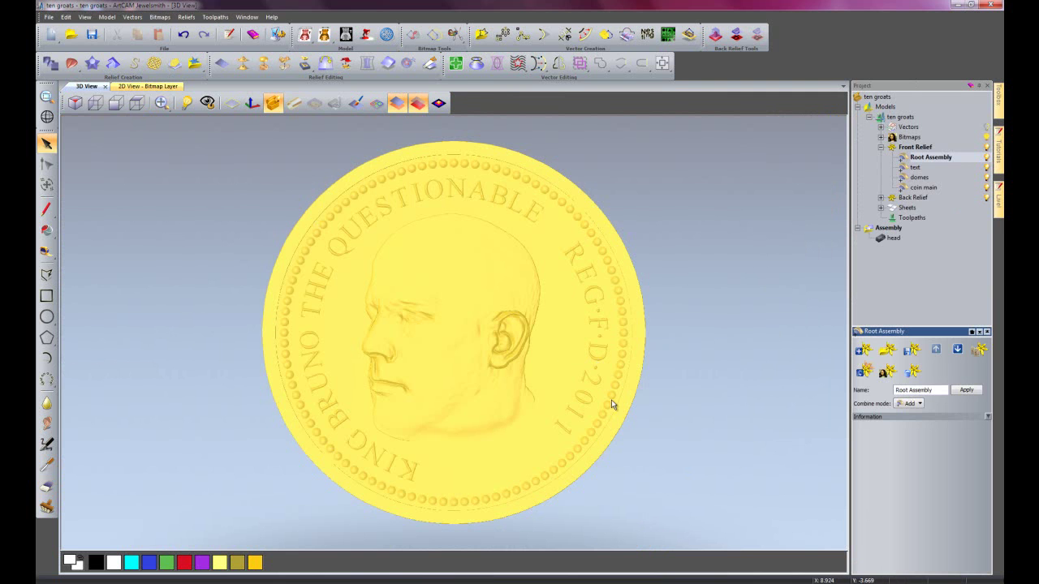
# Step: Switch on Gradient Analysis to highlight the steep ear and profile edges of the face
pyautogui.moveTo(626, 413); pyautogui.dragTo(424, 408)
pyautogui.scroll(5, 397, 304)
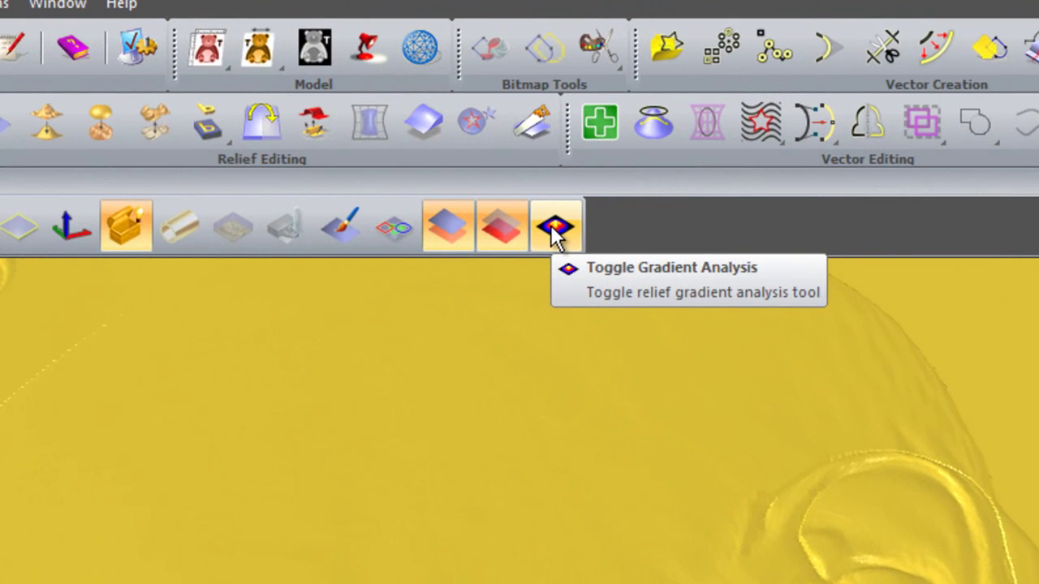
pyautogui.click(550, 225)
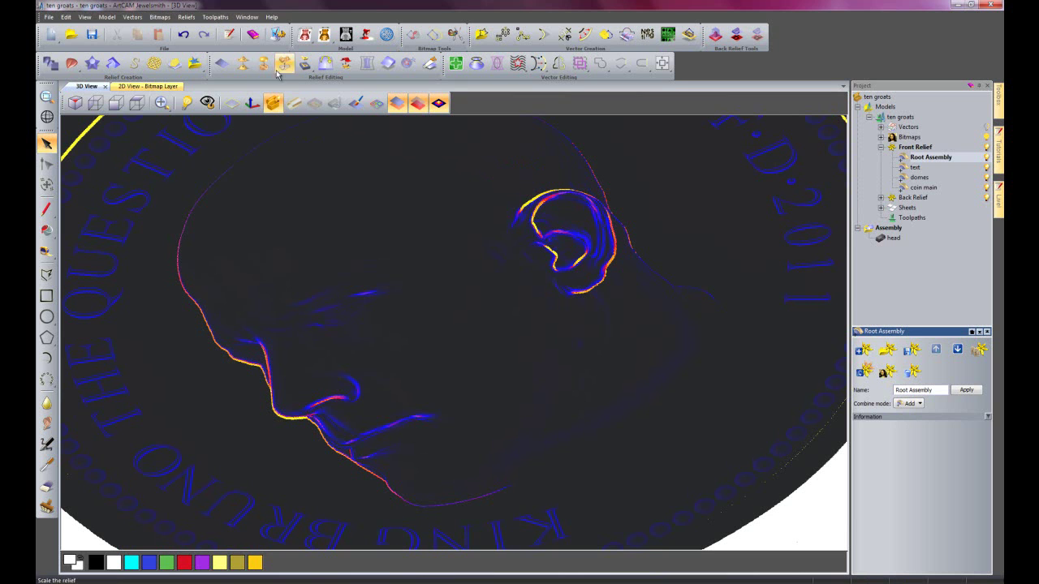
# Step: Smooth the whole relief layer with 10 passes, then turn Gradient Analysis off
pyautogui.click(243, 64)
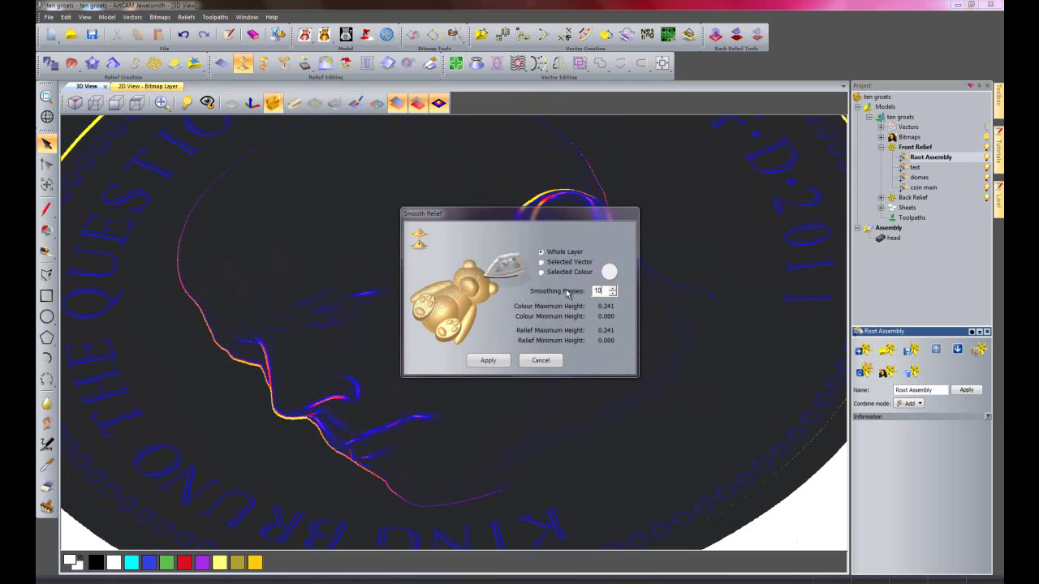
pyautogui.click(491, 362)
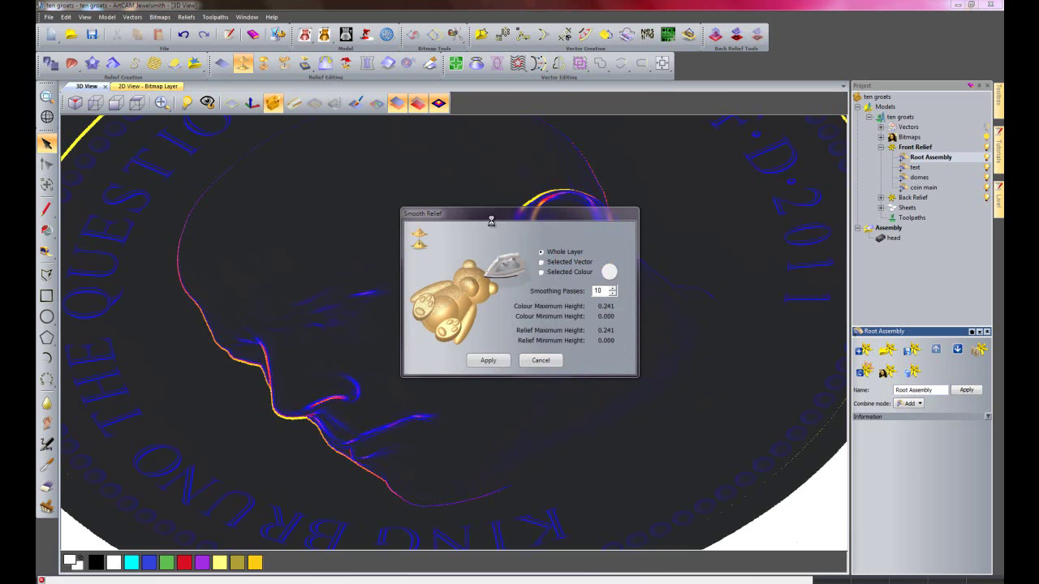
pyautogui.moveTo(494, 213); pyautogui.dragTo(677, 220)
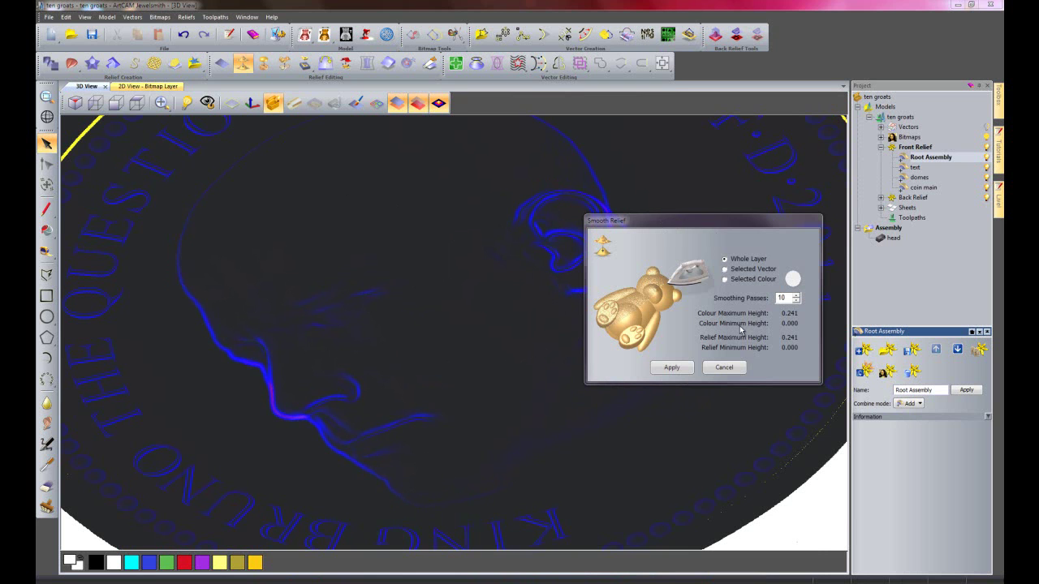
pyautogui.click(724, 367)
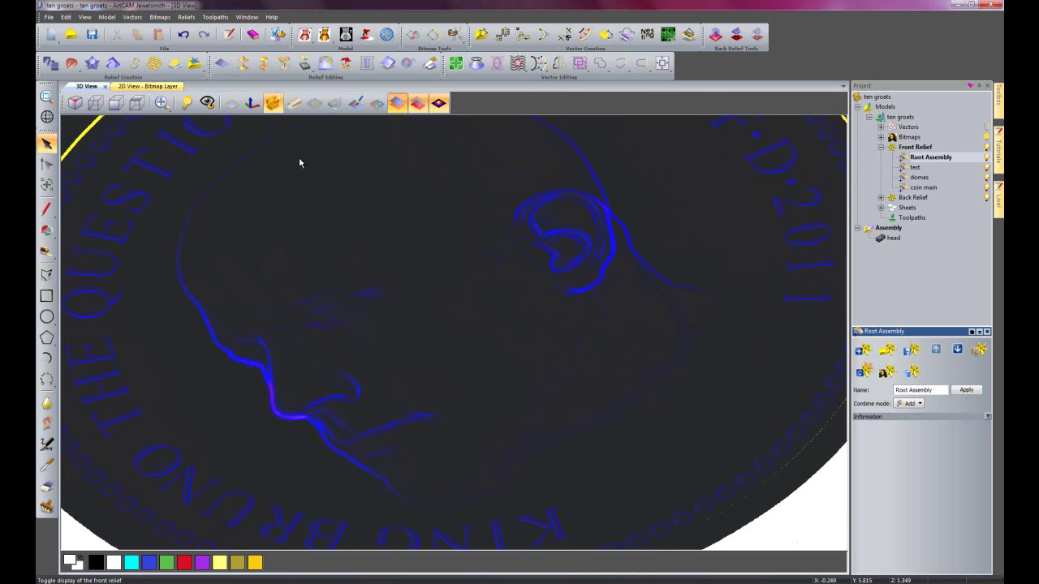
pyautogui.click(443, 107)
# Step: Hide Front Relief, make Back Relief active, and view the mirrored TEN GROATS face along Z
pyautogui.scroll(-8, 613, 379)
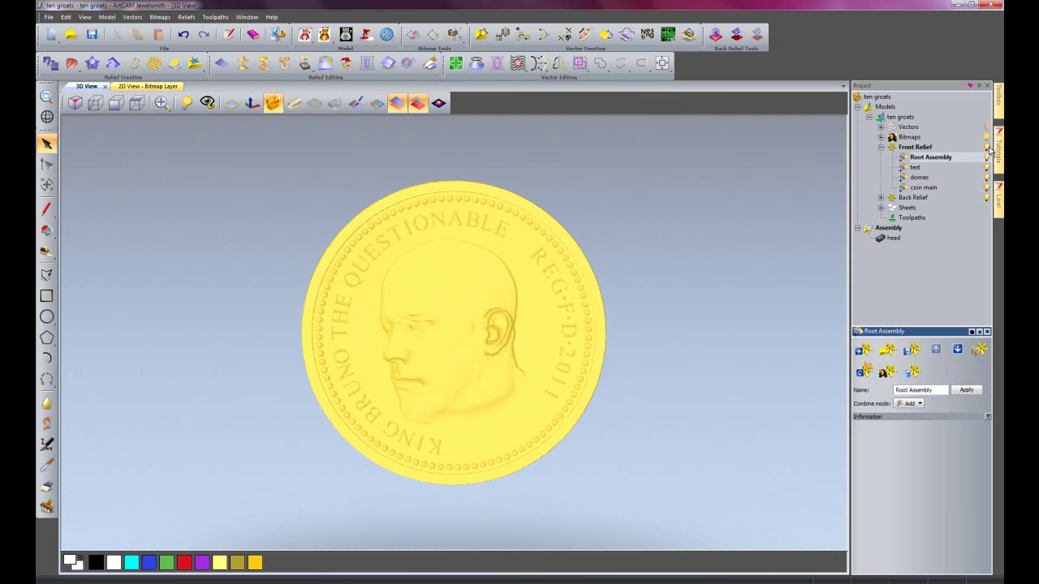
pyautogui.click(986, 148)
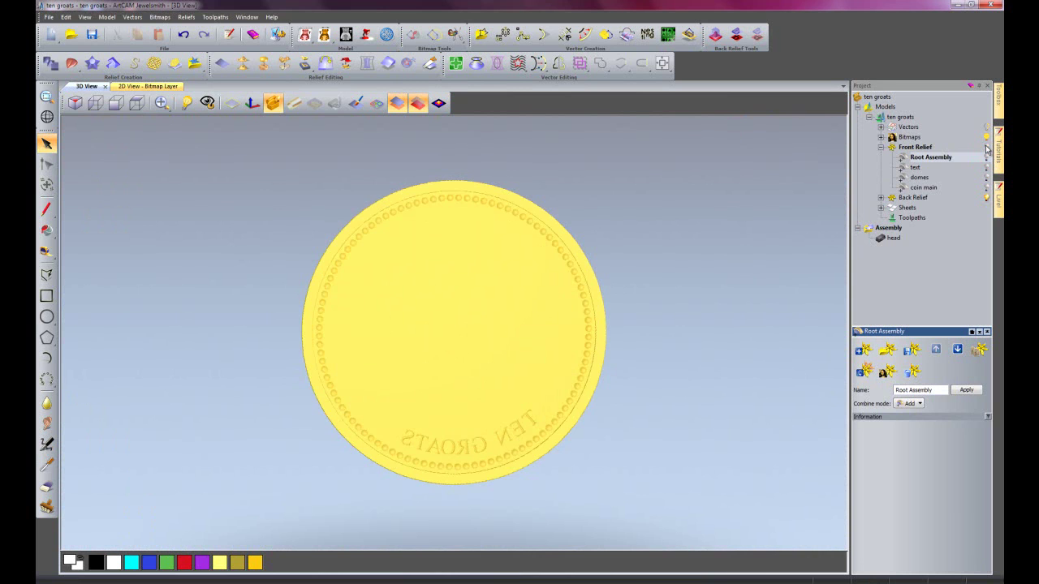
pyautogui.click(912, 198)
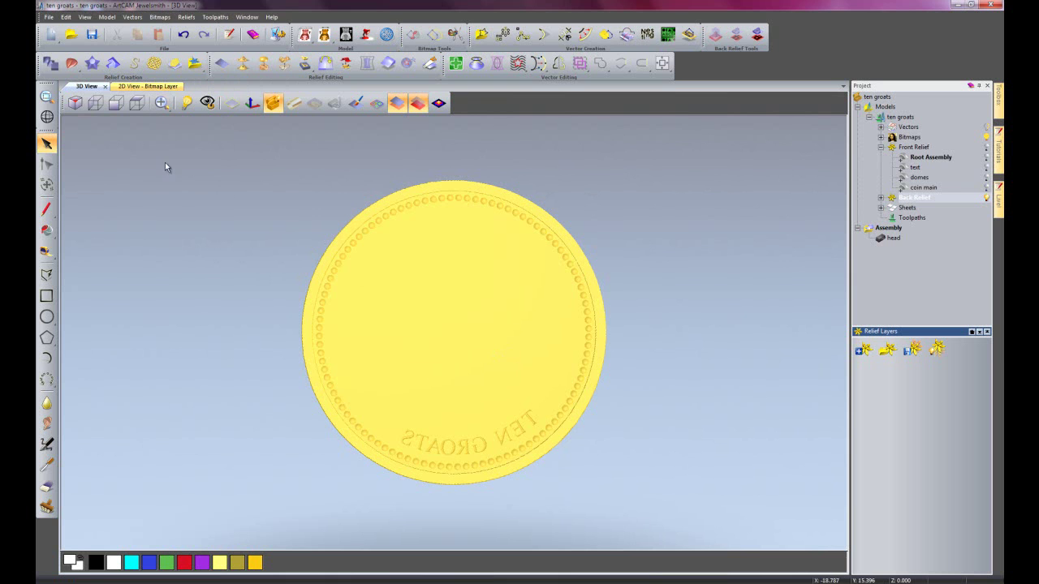
pyautogui.click(137, 109)
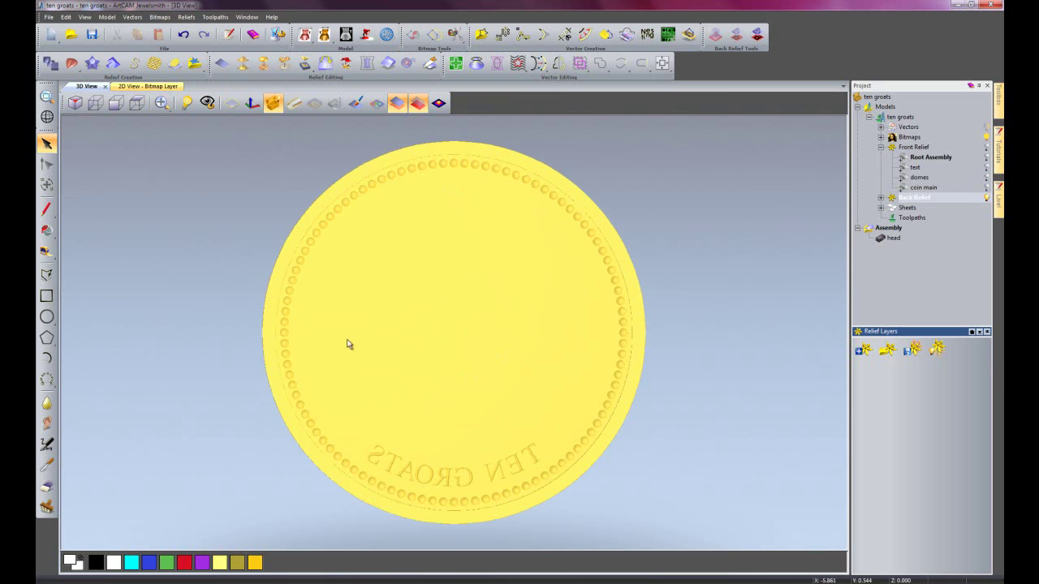
pyautogui.click(195, 63)
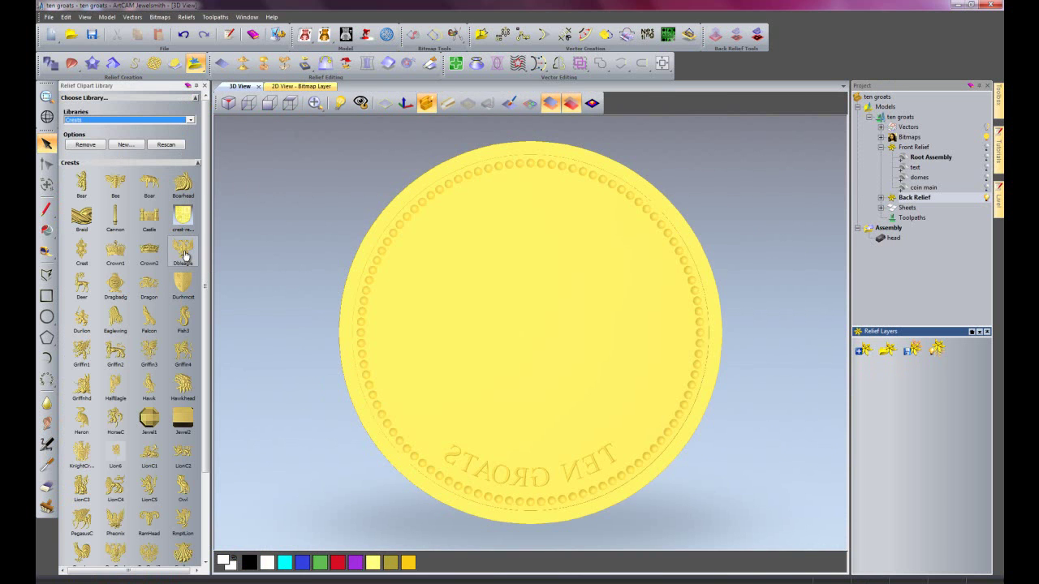
# Step: Bring the Dbleagle clipart onto the back relief and view the coin in the 2D layout
pyautogui.click(184, 252)
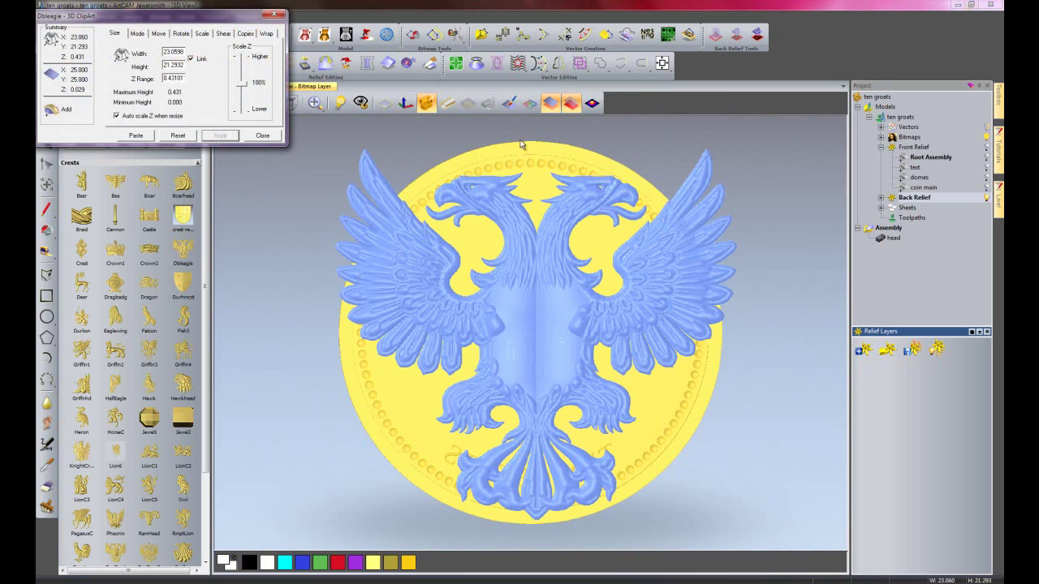
pyautogui.moveTo(208, 20); pyautogui.dragTo(479, 324)
pyautogui.click(209, 89)
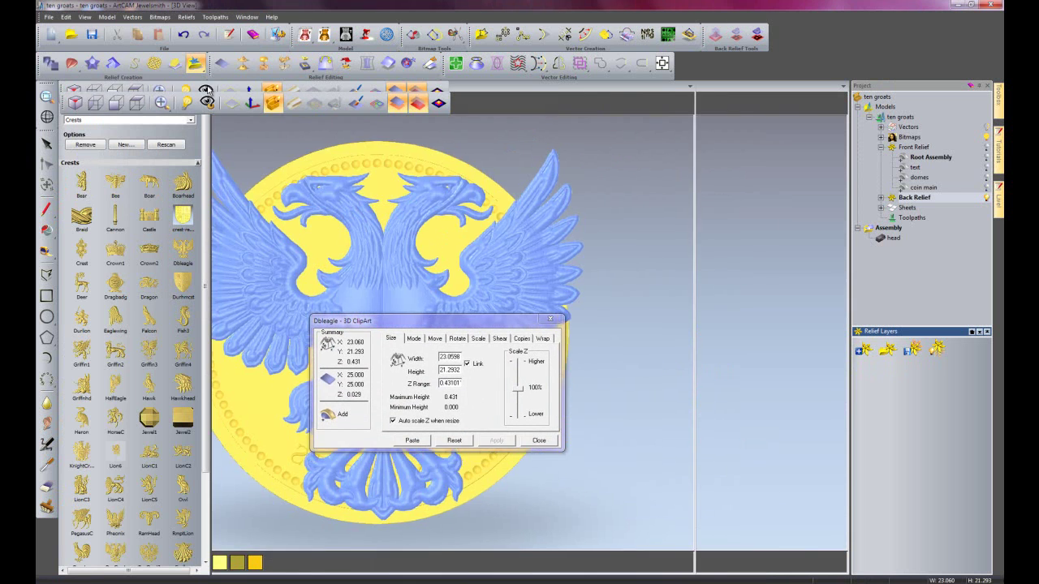
pyautogui.click(156, 86)
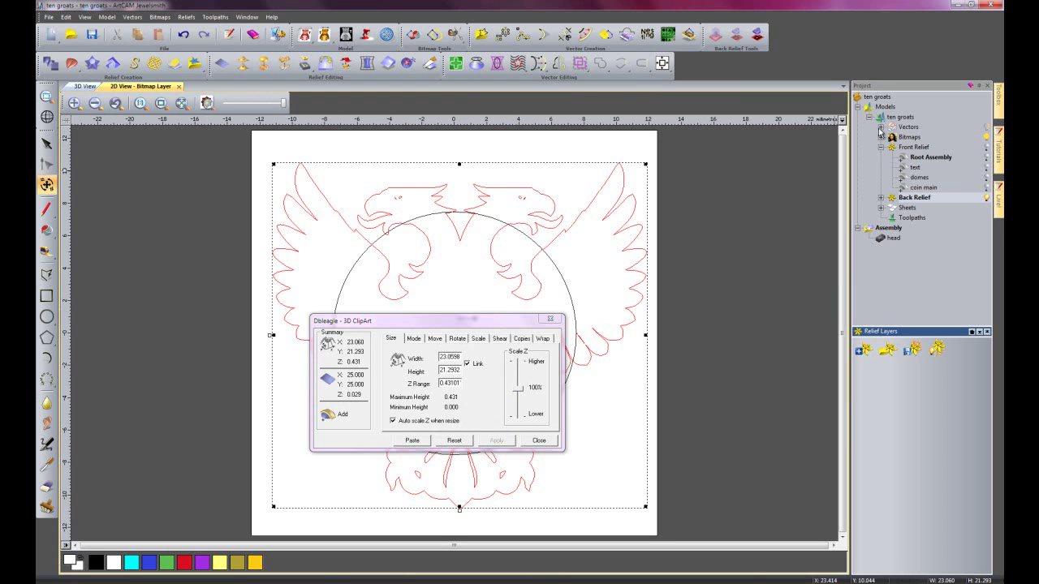
pyautogui.click(988, 128)
pyautogui.click(988, 127)
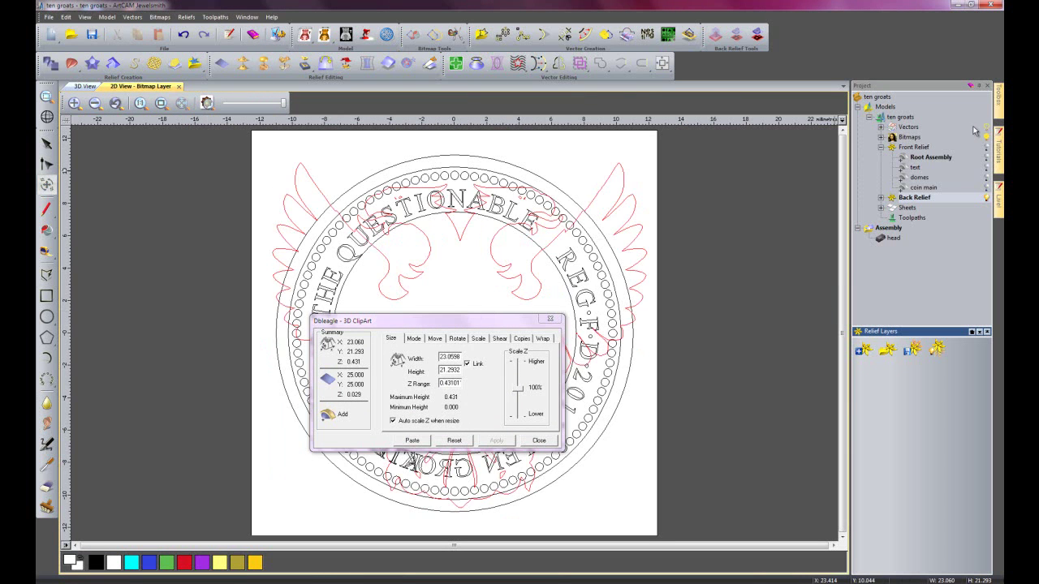
pyautogui.moveTo(459, 325); pyautogui.dragTo(226, 358)
# Step: Scale the double-eagle down to 81% and apply it
pyautogui.click(244, 373)
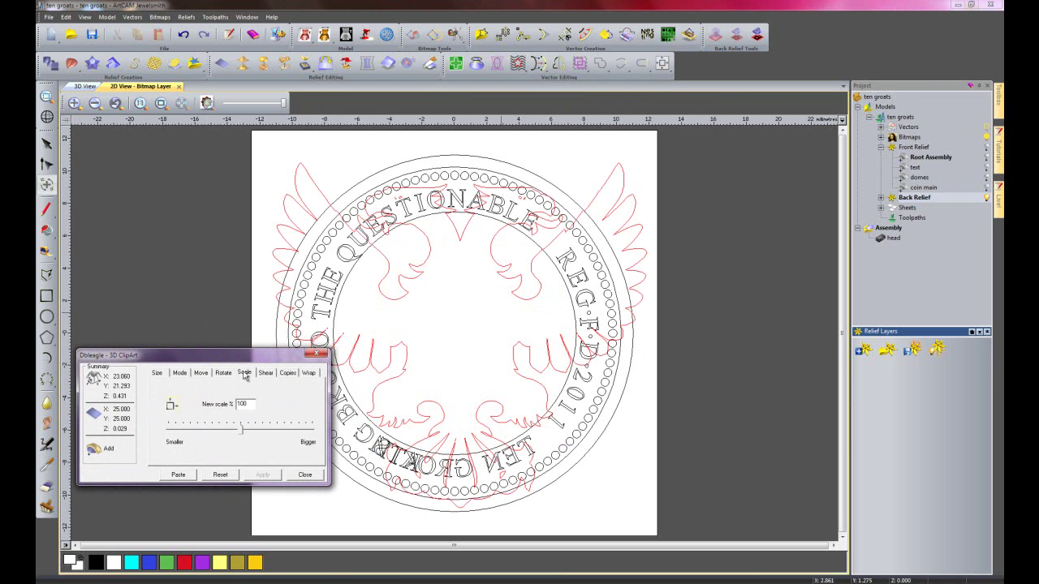
pyautogui.click(232, 432)
pyautogui.moveTo(231, 432); pyautogui.dragTo(228, 431)
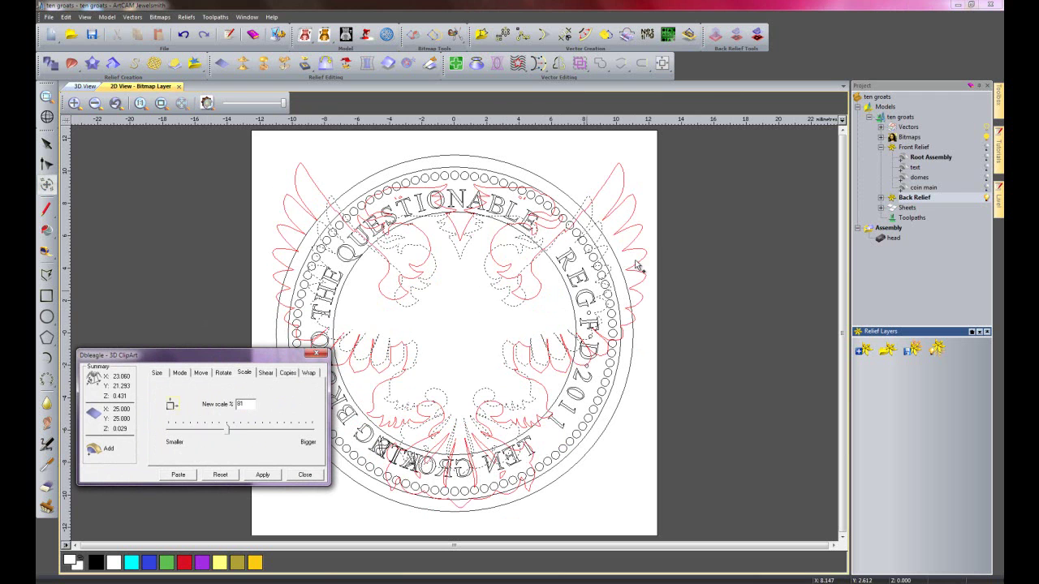
pyautogui.click(263, 475)
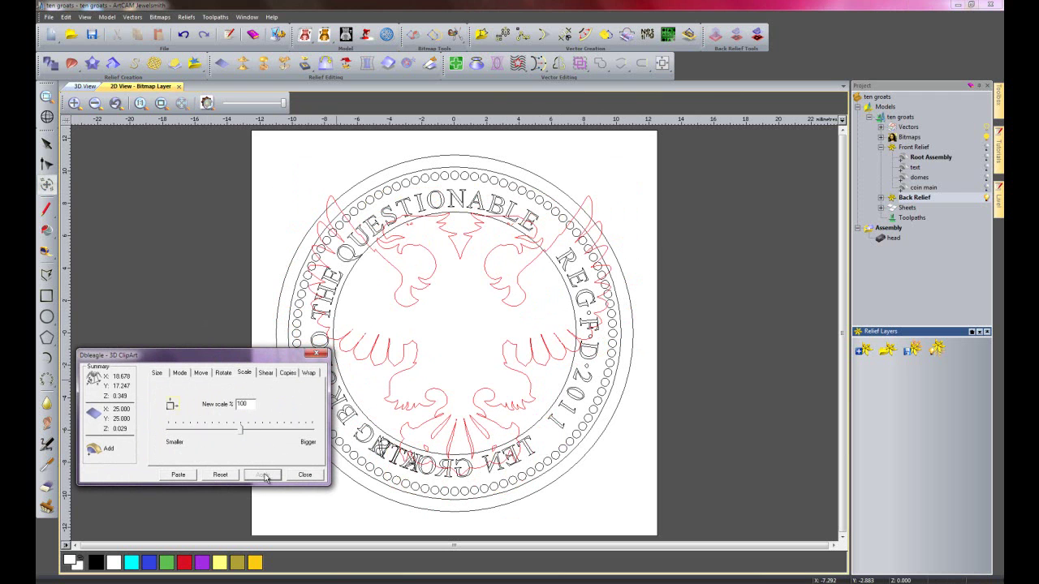
# Step: Shrink the eagle to fit inside the bead ring and give it a 0.1 Z range
pyautogui.click(592, 207)
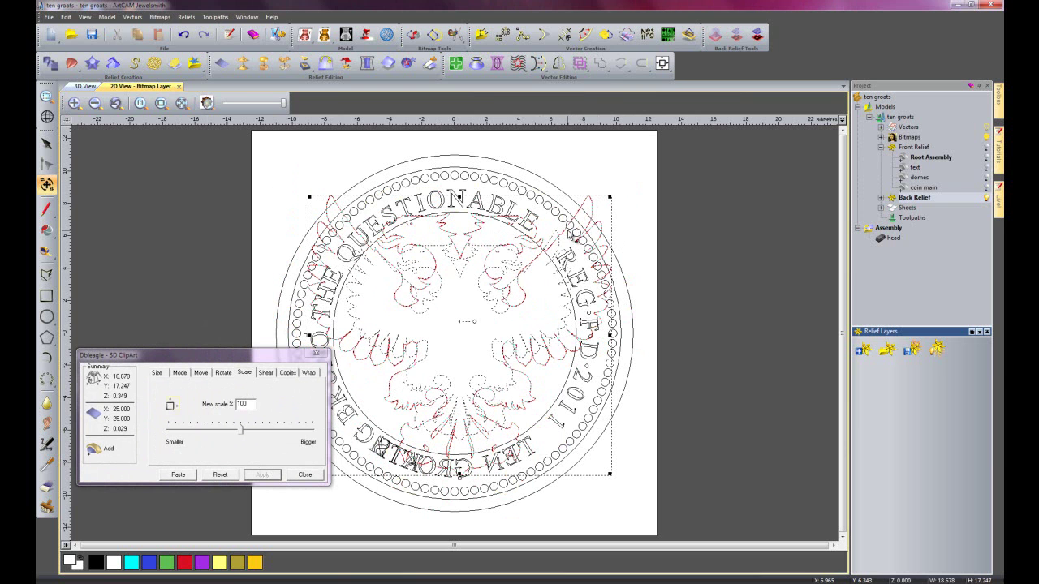
pyautogui.moveTo(459, 473); pyautogui.dragTo(459, 440)
pyautogui.click(157, 372)
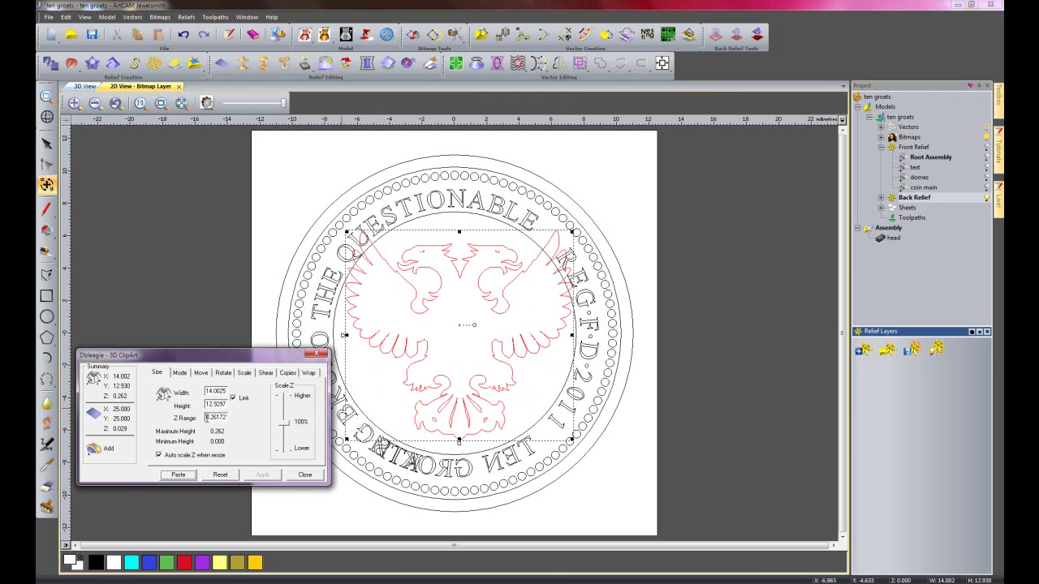
pyautogui.doubleClick(206, 417)
pyautogui.write('3.1')
pyautogui.click(263, 475)
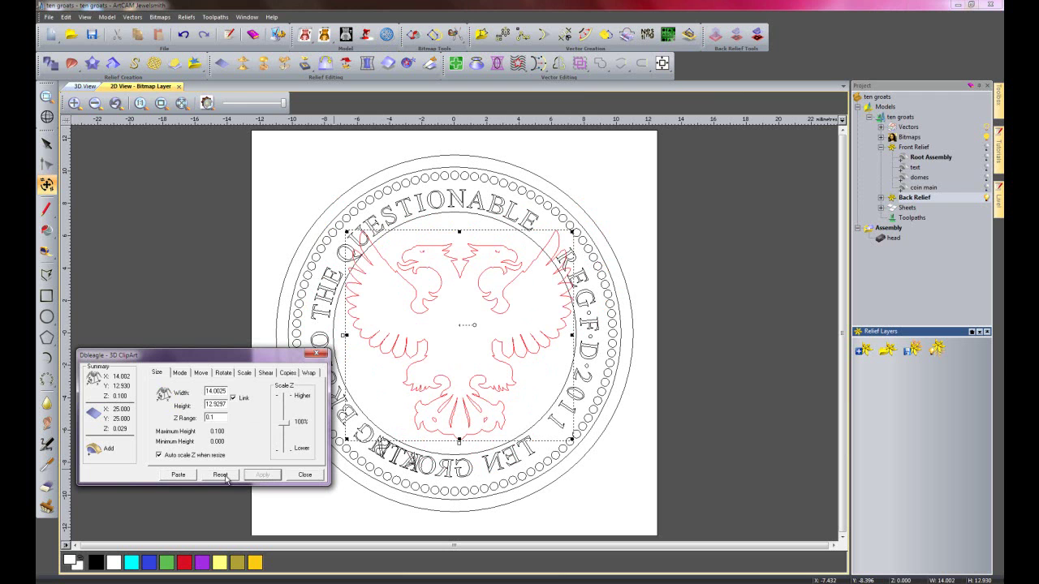
pyautogui.click(302, 475)
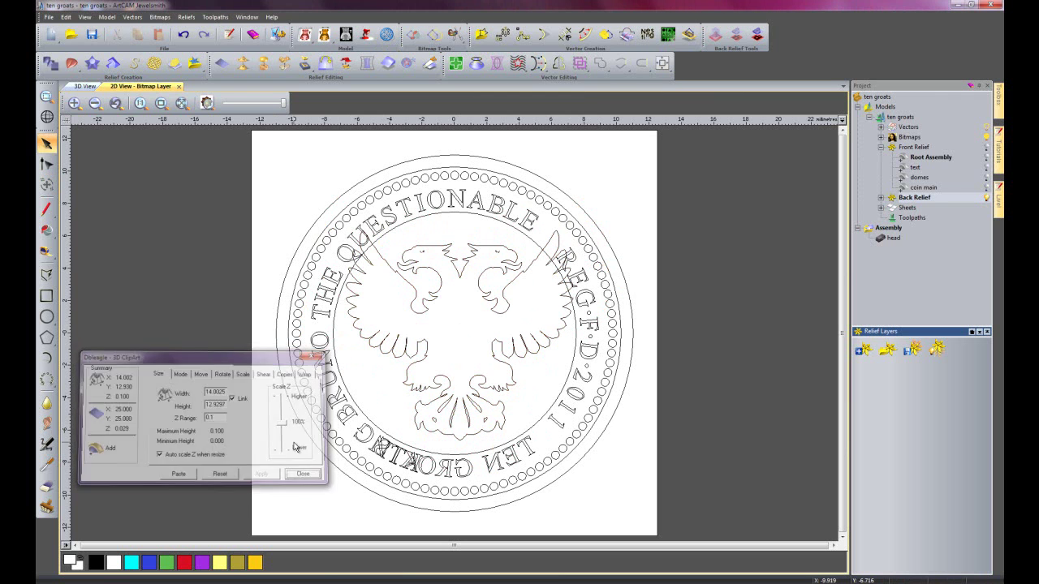
# Step: In 3D View, switch the Back Relief text layer to subtract, leaving the eagle raised above 'TEN GROATS'
pyautogui.click(88, 87)
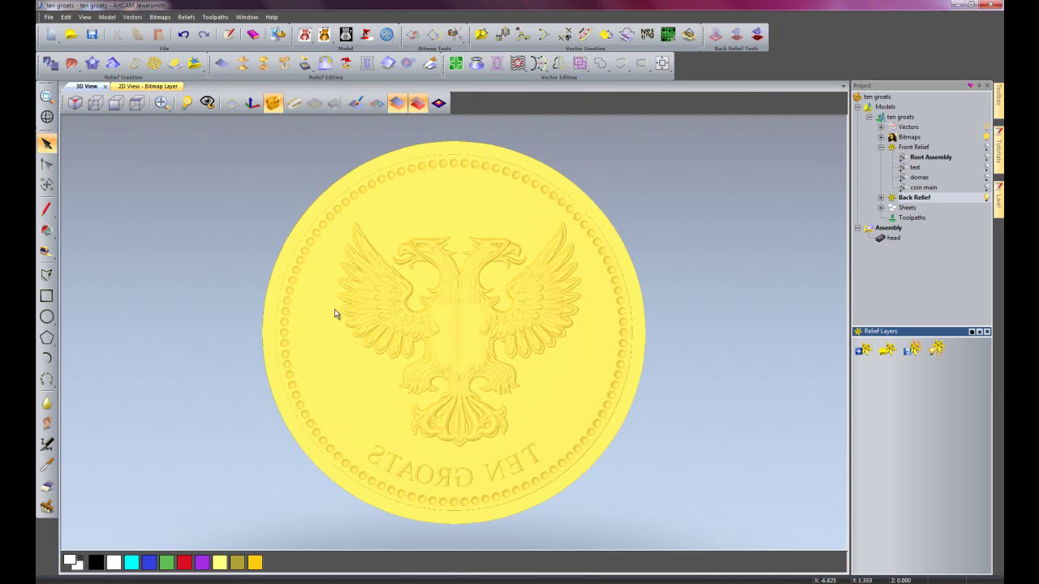
pyautogui.moveTo(337, 277); pyautogui.dragTo(517, 298)
pyautogui.scroll(5, 438, 260)
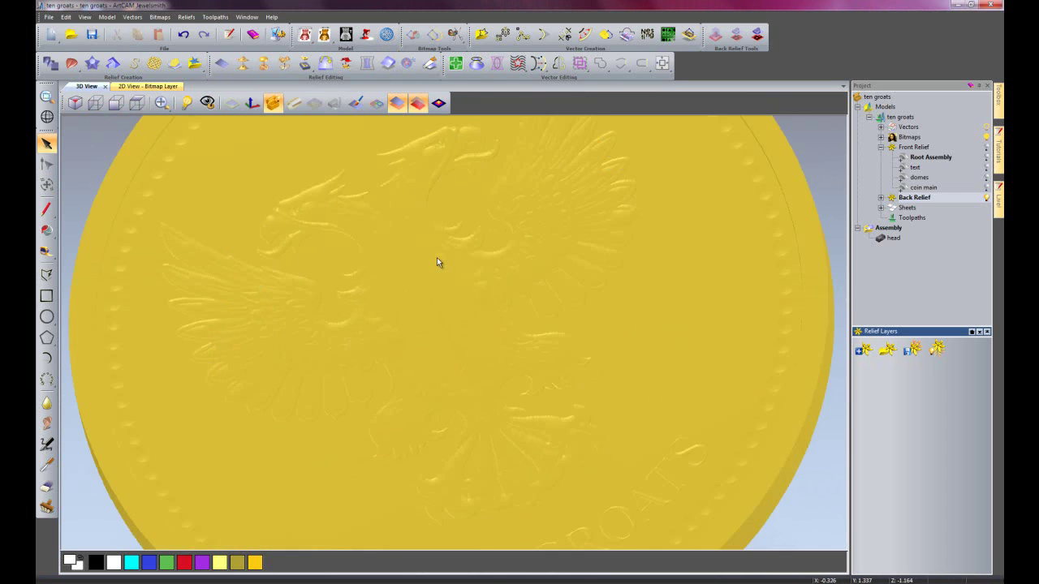
pyautogui.scroll(2, 443, 262)
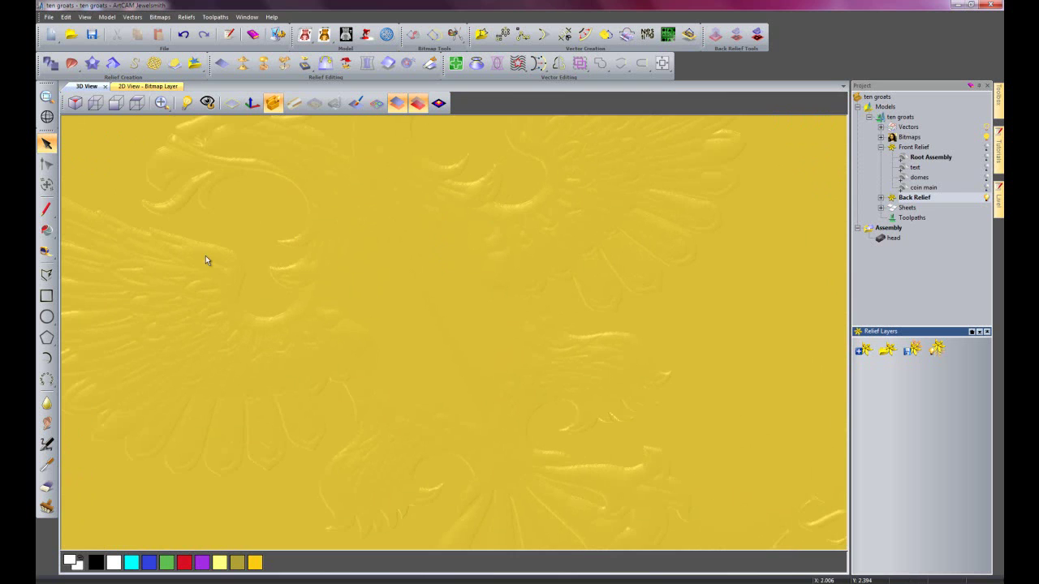
pyautogui.click(881, 197)
pyautogui.rightClick(916, 209)
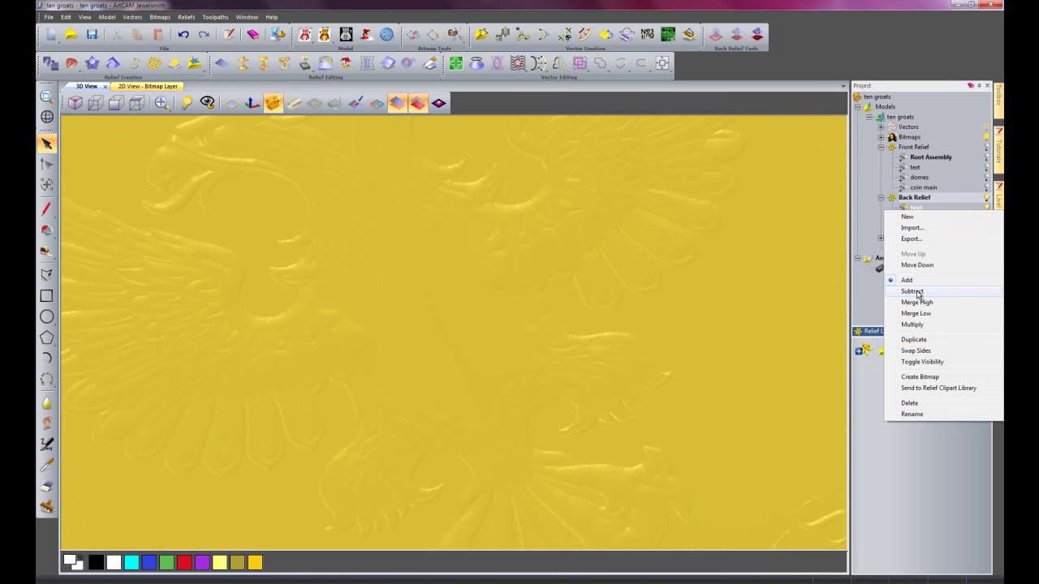
pyautogui.click(900, 314)
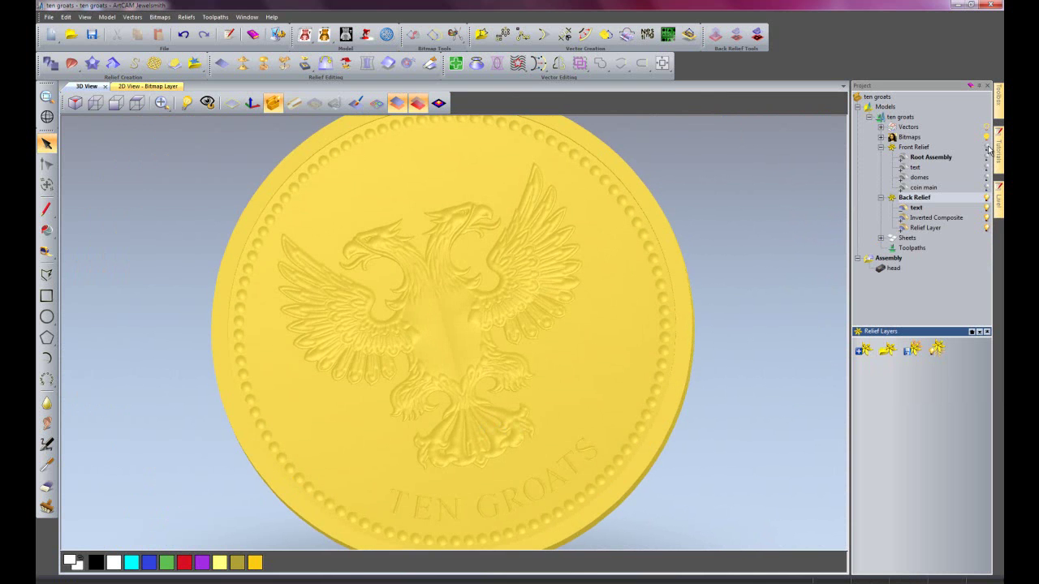
pyautogui.scroll(-5, 579, 317)
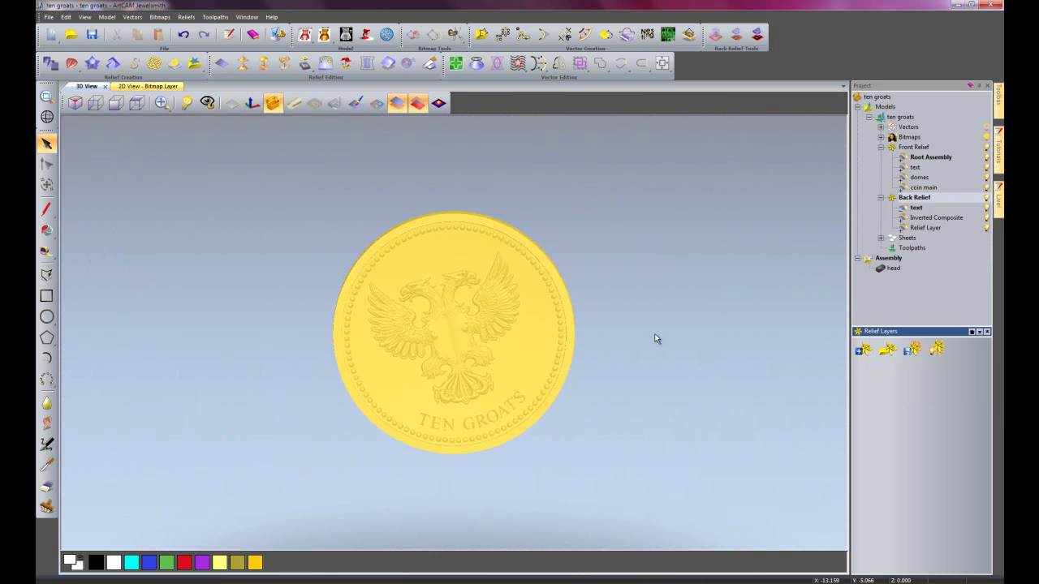
pyautogui.moveTo(486, 349); pyautogui.dragTo(459, 360)
pyautogui.moveTo(534, 426); pyautogui.dragTo(254, 487)
pyautogui.scroll(3, 463, 338)
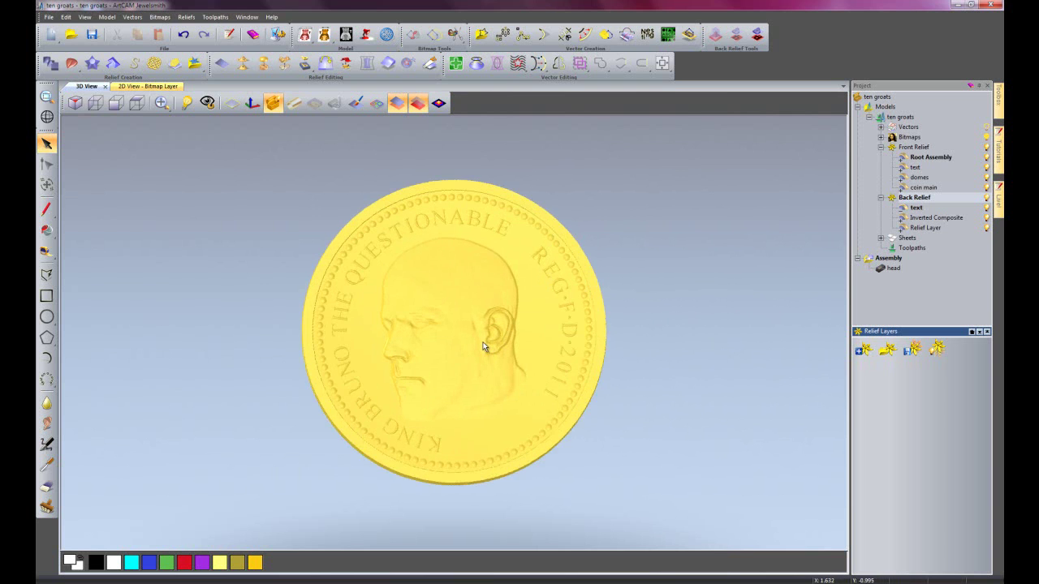
pyautogui.moveTo(435, 344); pyautogui.dragTo(719, 276)
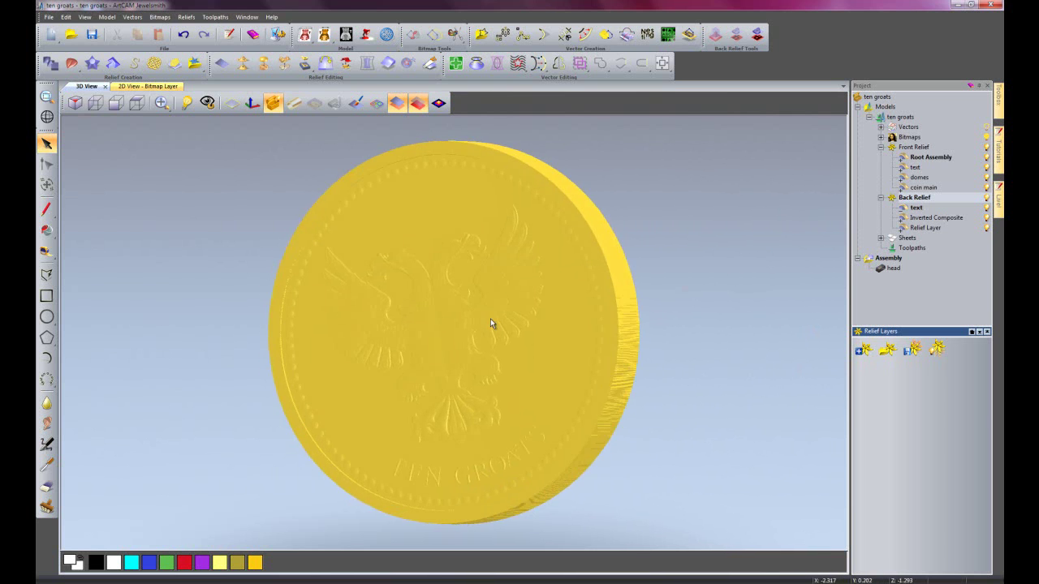
pyautogui.moveTo(508, 324); pyautogui.dragTo(597, 330)
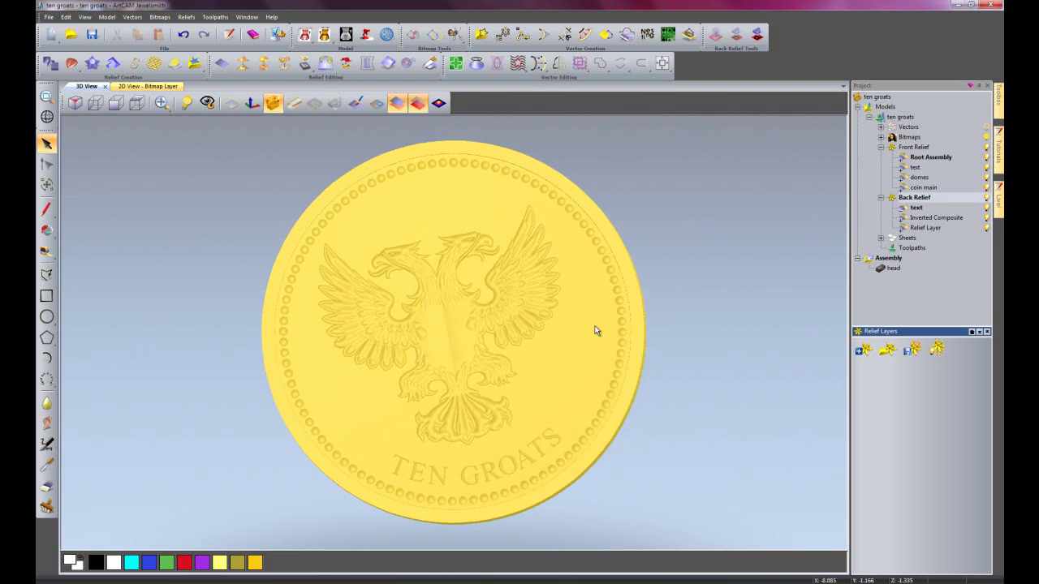